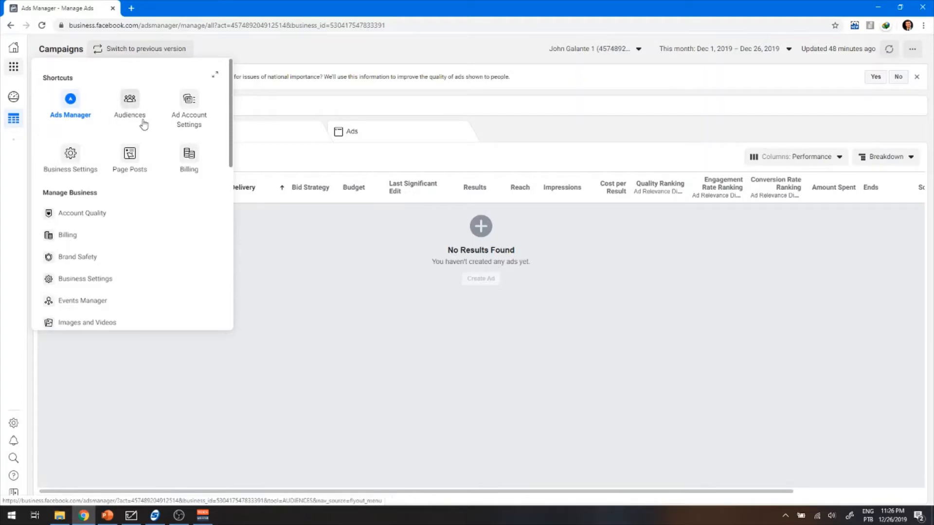
- Open the Audiences page and start a custom audience that uses the Instagram business profile source
scroll(141, 144, down, 3)
scroll(142, 145, down, 3)
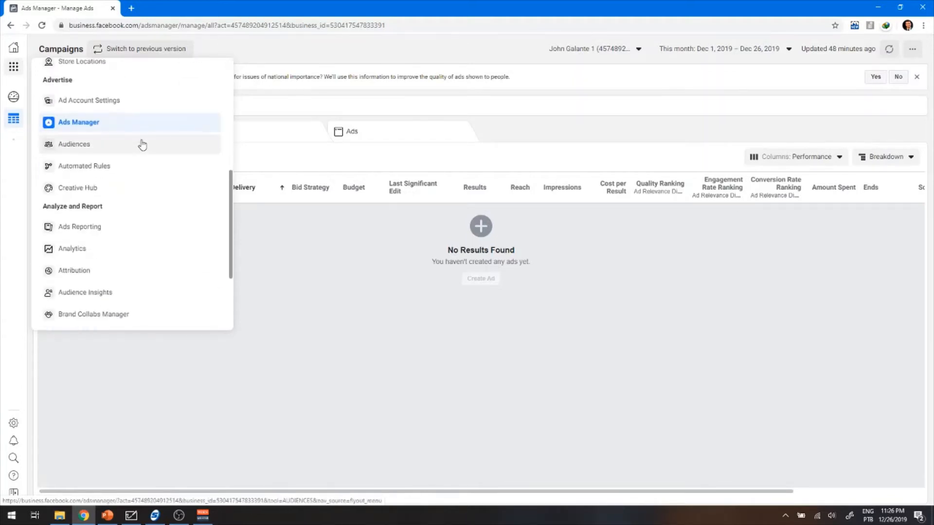
click(84, 145)
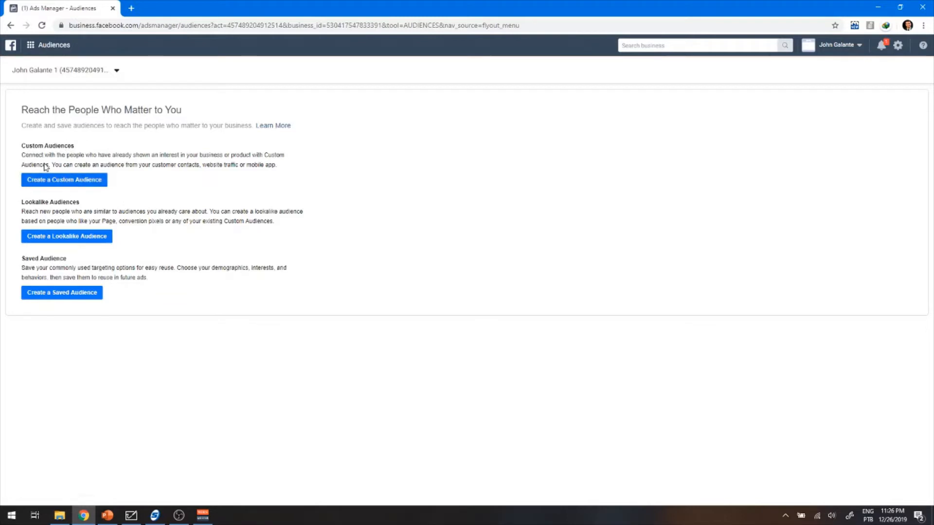
click(57, 184)
click(57, 183)
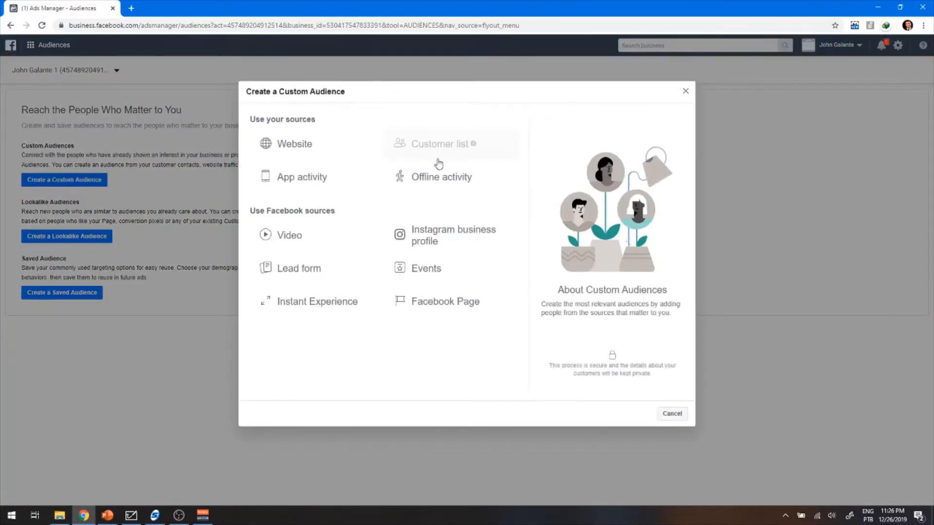
click(467, 242)
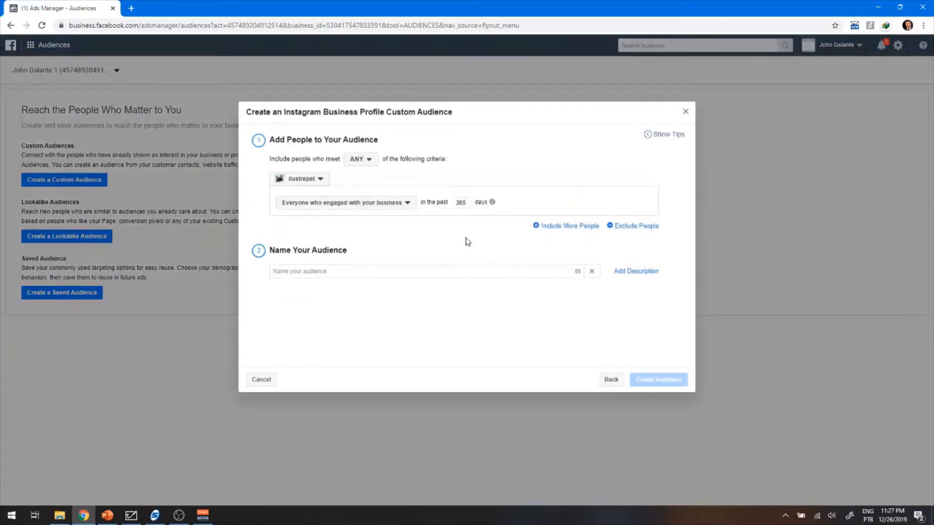
- Select the personal Instagram profile as the audience source and include everyone who engaged with your business
click(305, 180)
click(303, 210)
click(369, 162)
click(433, 129)
click(406, 207)
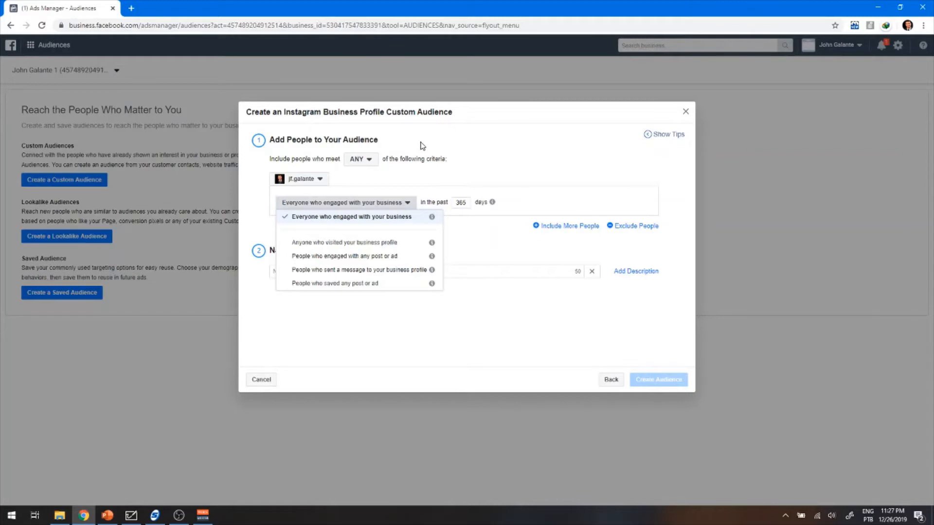
mouse_move(434, 221)
mouse_move(434, 249)
click(374, 222)
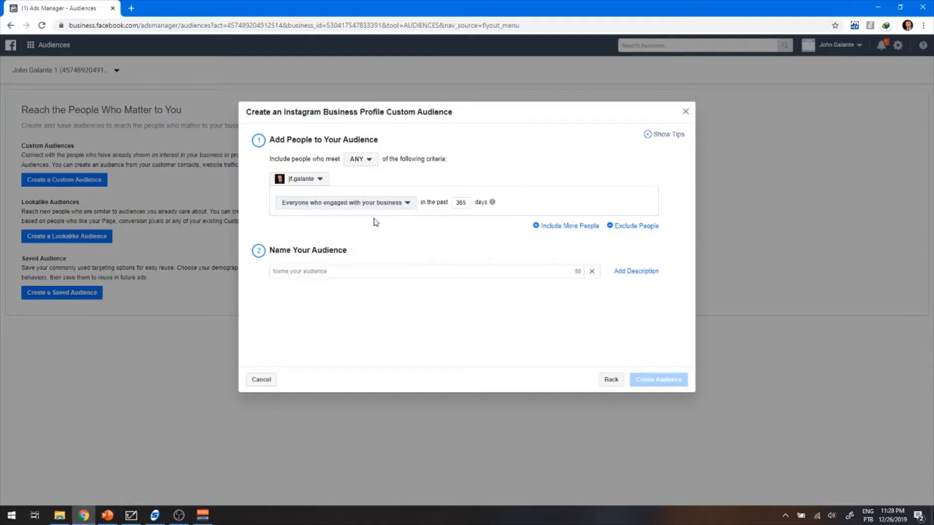
- Switch to the PowerPoint slide and replace the "name" placeholder in the audience naming template with JFG
click(102, 516)
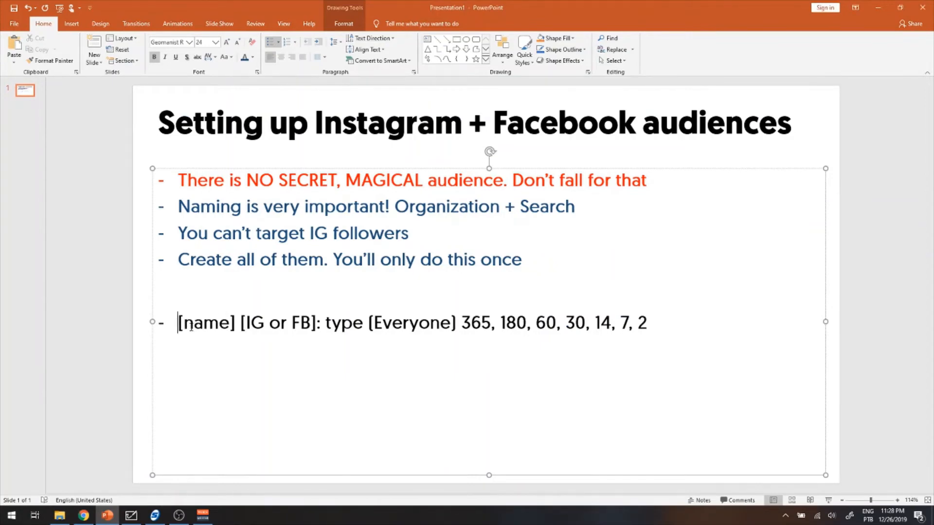
drag(176, 323, 238, 331)
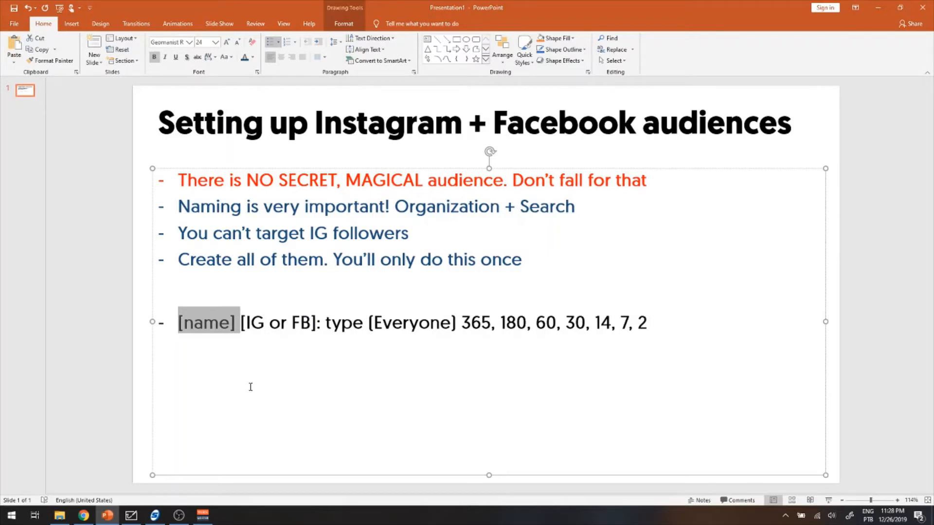
click(226, 321)
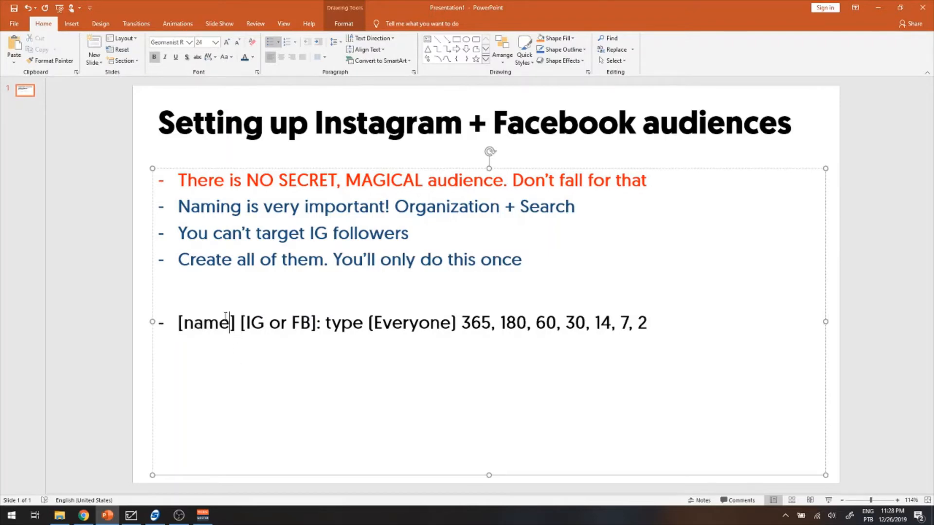
key(BackSpace)
key(BackSpace)
key(BackSpace)
key(BackSpace)
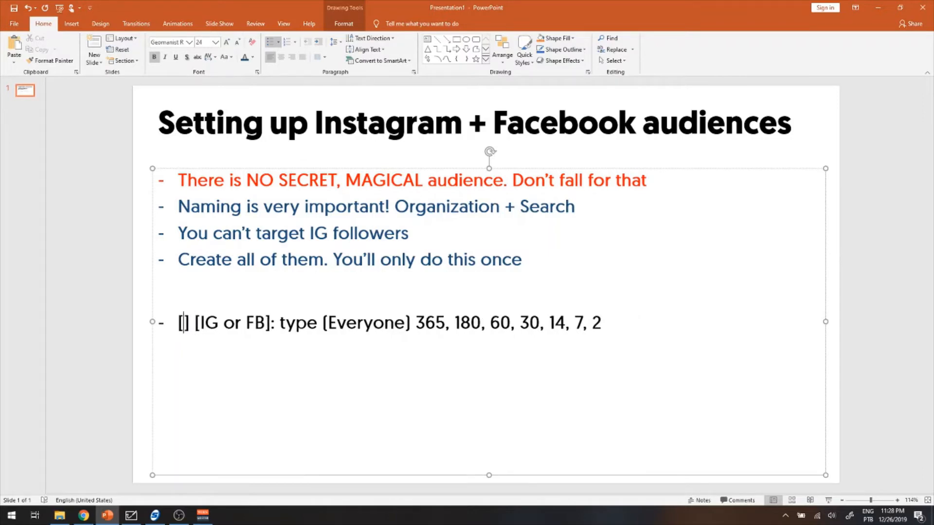
text(JFG)
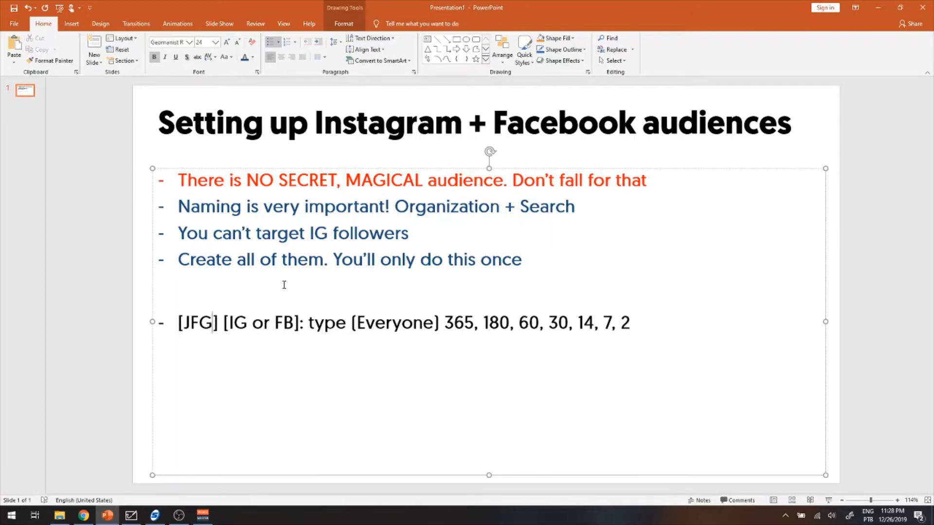
- Shorten the platform placeholder "IG or FB" in the slide's naming template to IG
click(293, 322)
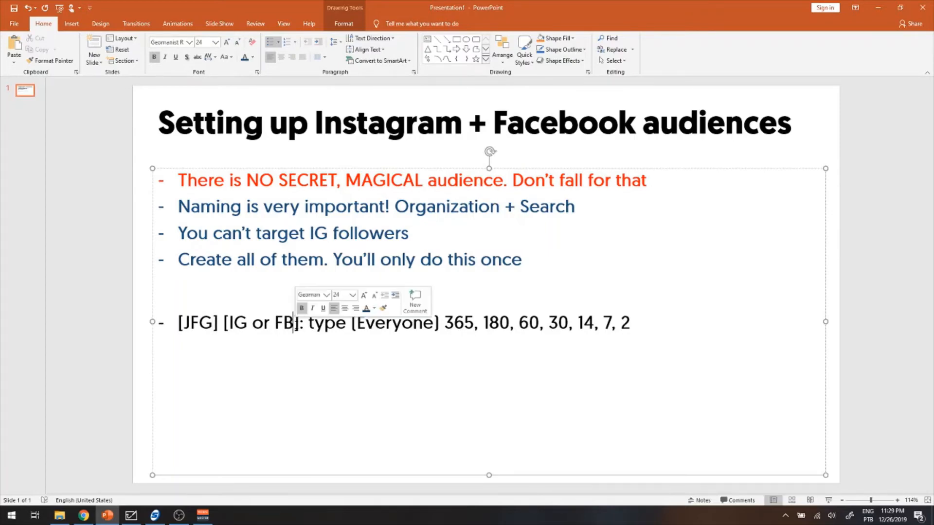
key(BackSpace)
key(BackSpace)
key(BackSpace)
key(BackSpace)
key(BackSpace)
key(BackSpace)
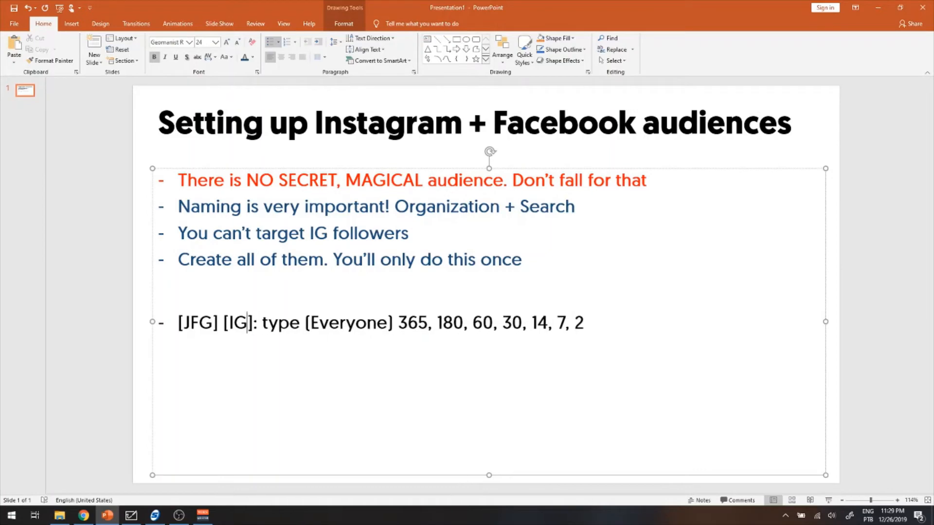
- Check the engagement type options in Ads Manager, and replace "type (Everyone)" in the slide's naming template with "Everyone Engaged -"
click(300, 322)
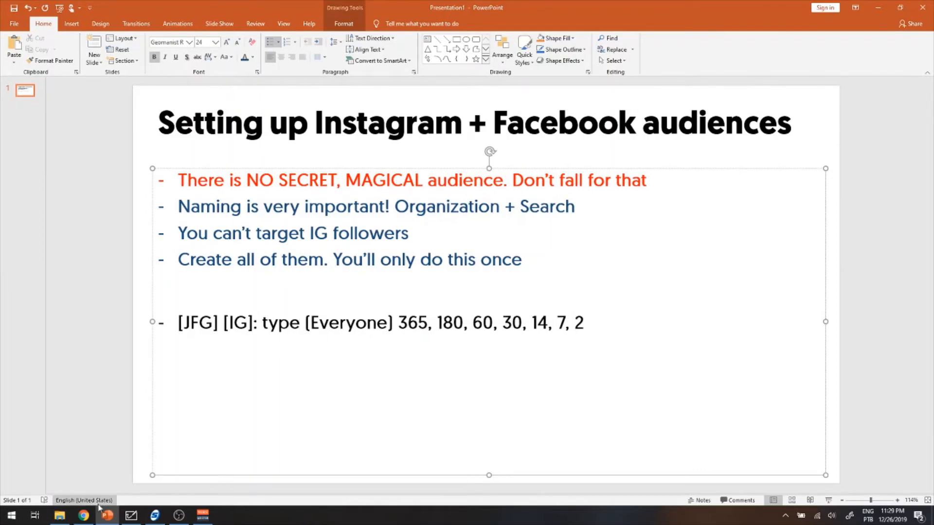
click(84, 515)
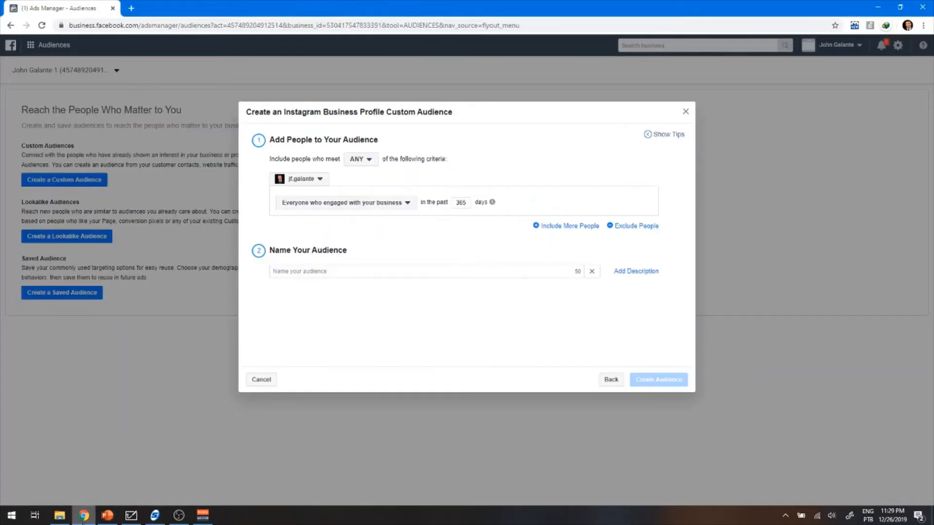
click(332, 202)
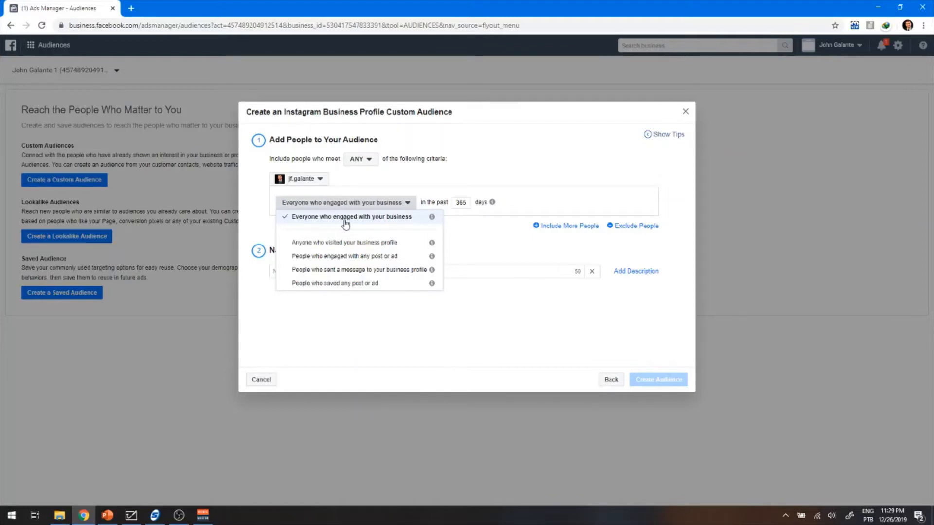
click(107, 515)
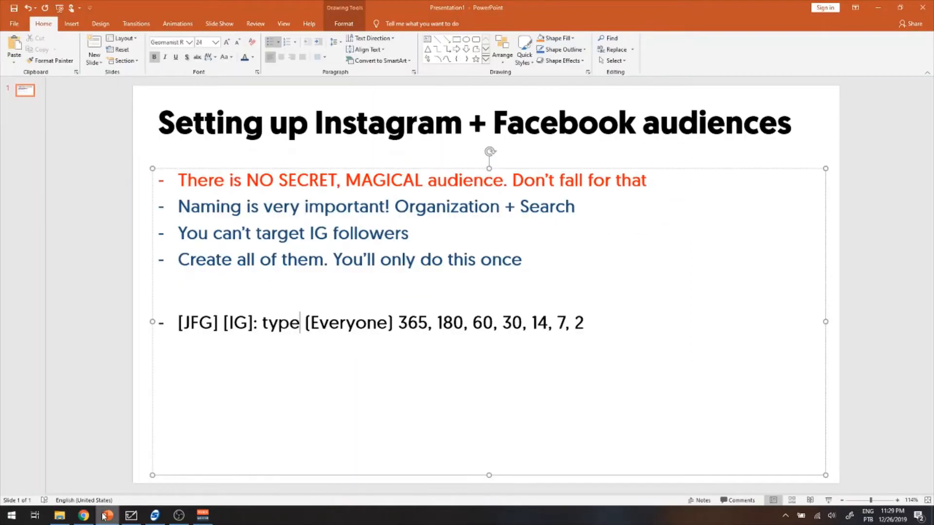
drag(261, 322, 374, 321)
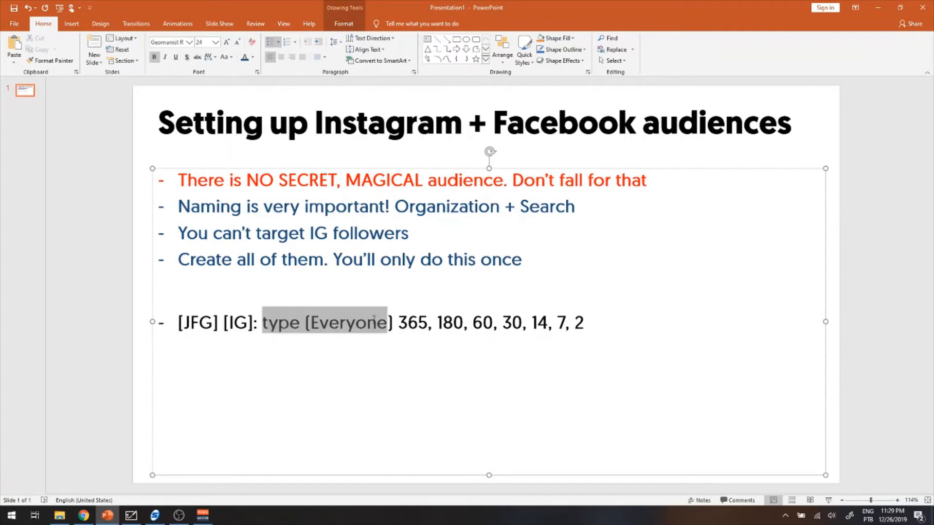
key(BackSpace)
key(BackSpace)
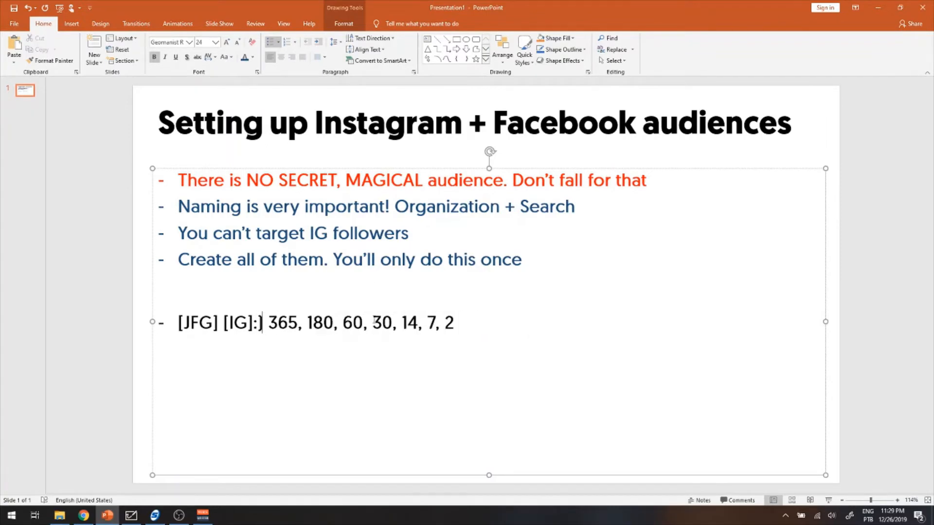
key(Delete)
text(Everyone )
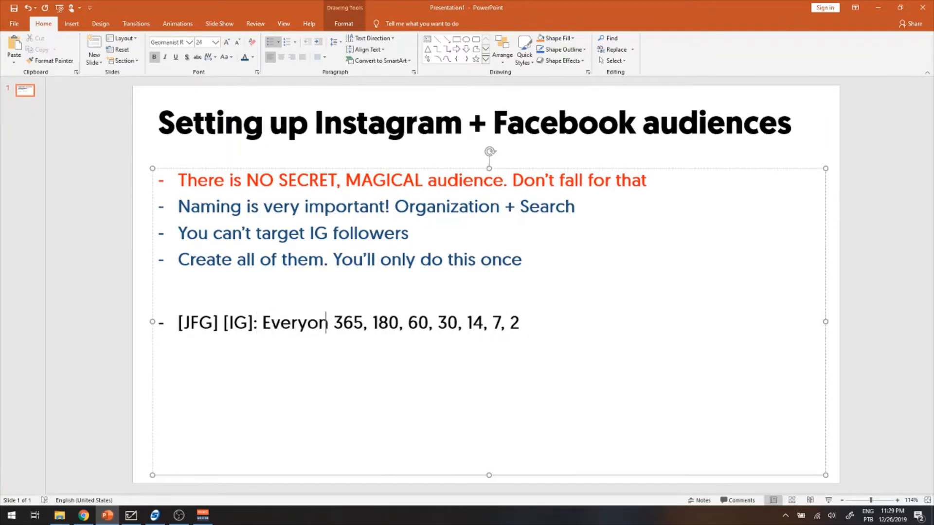
text(Enga)
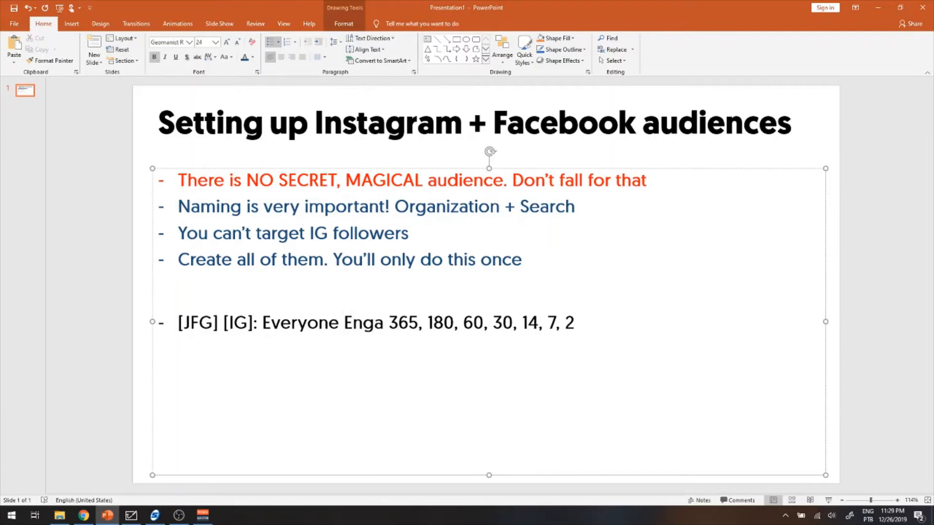
text(ged)
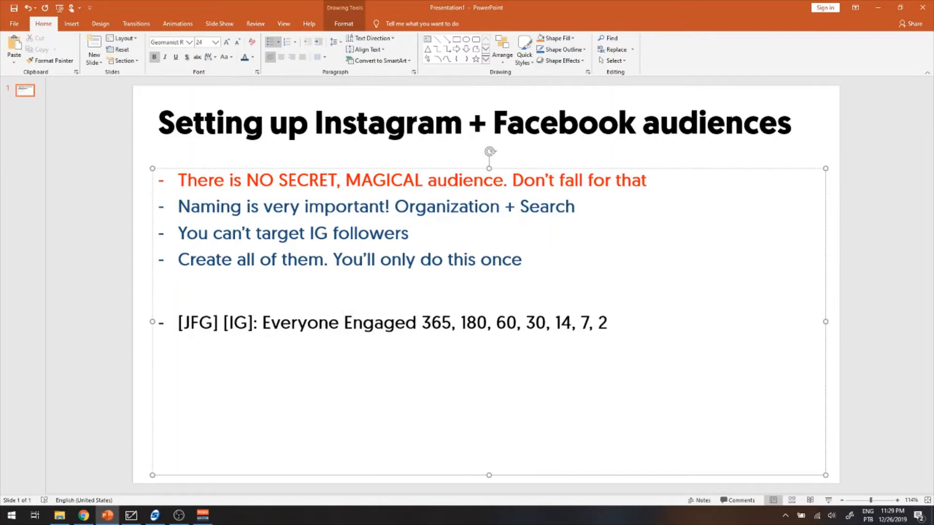
text(-)
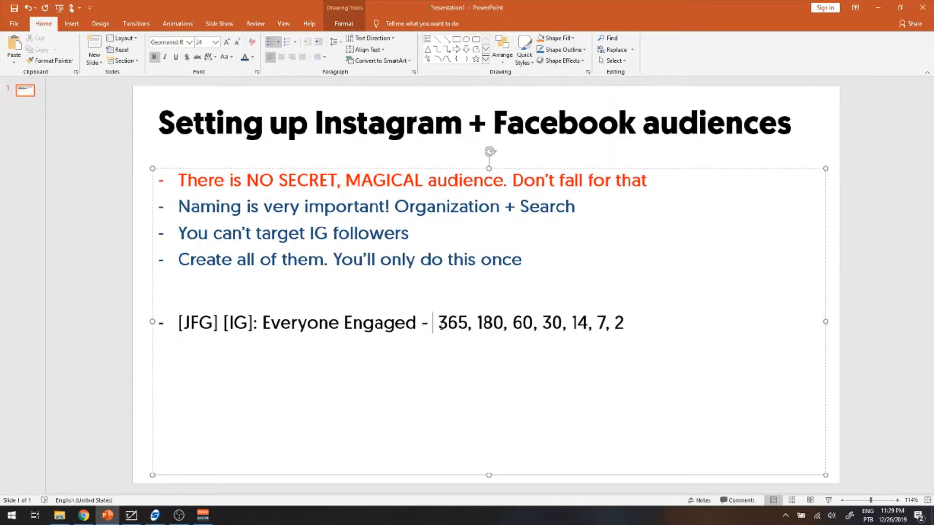
- Copy the naming line from the slide into the audience name in Ads Manager and trim it to "[JFG] [IG]: Everyone Engaged - 365"
drag(628, 322, 102, 308)
key(ctrl+c)
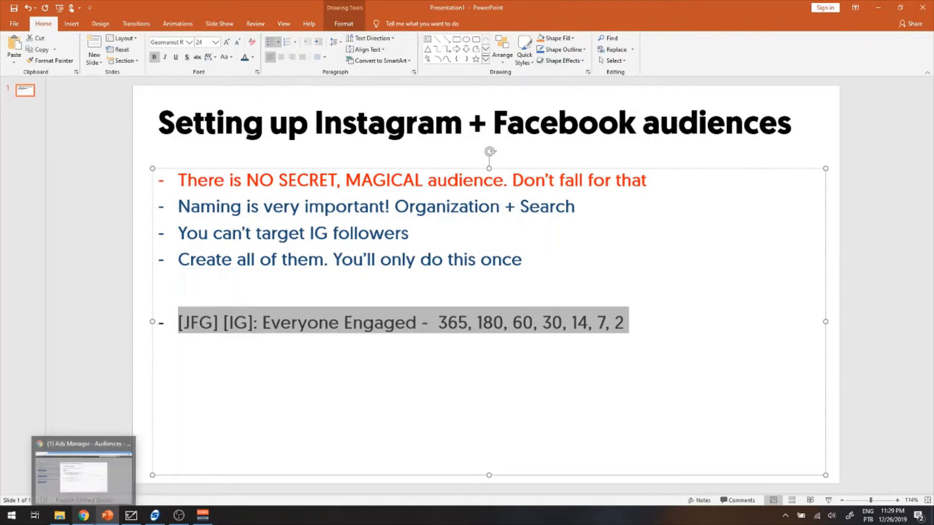
click(84, 515)
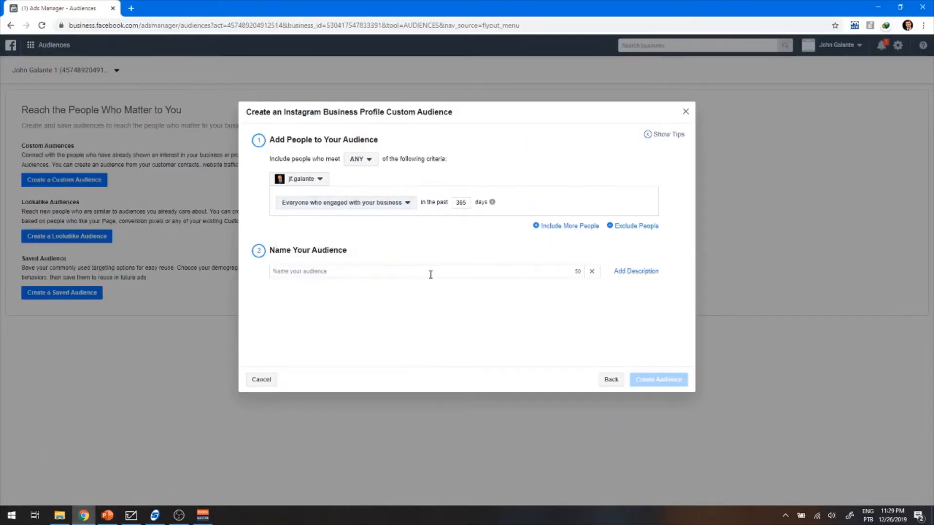
click(433, 272)
key(ctrl+v)
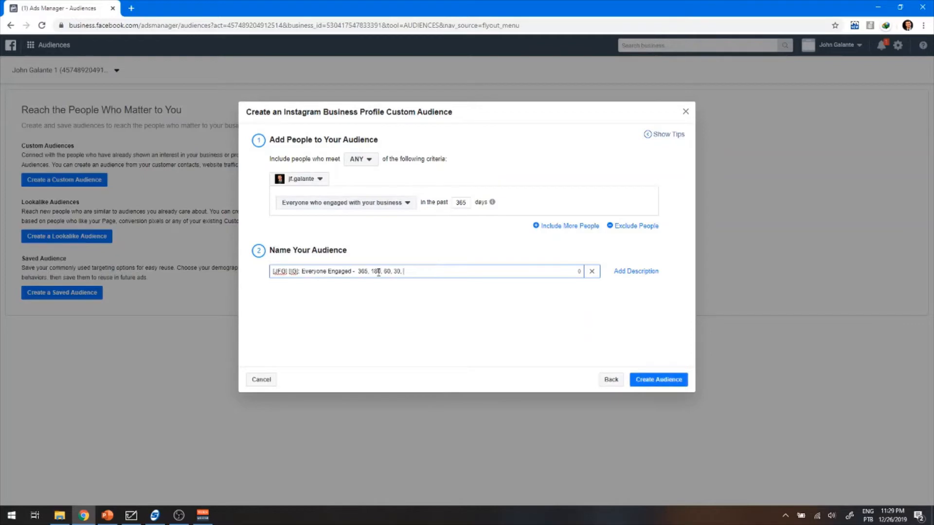
drag(368, 272, 569, 252)
key(BackSpace)
- Switch to Microsoft Whiteboard and sketch a small circle inside a large circle in black ink beneath the title
click(131, 514)
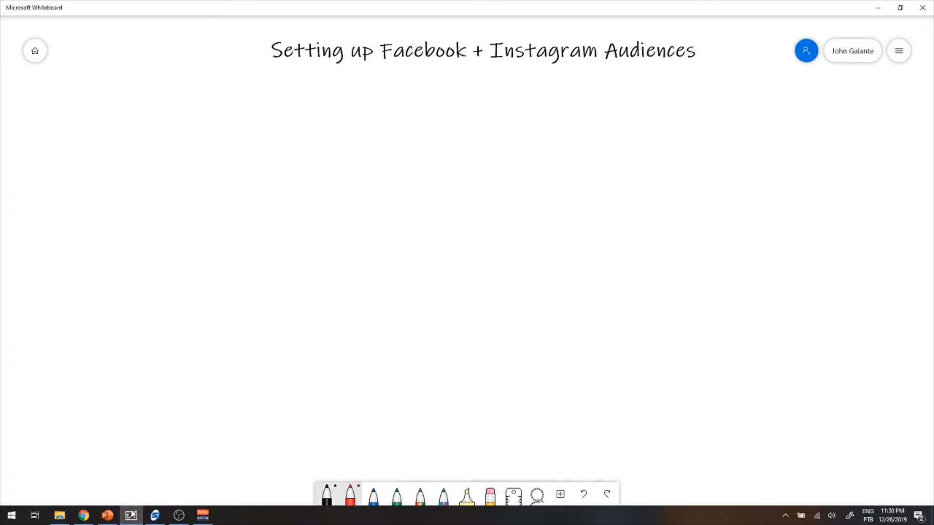
mouse_move(250, 212)
mouse_down()
mouse_move(198, 254)
mouse_move(244, 212)
mouse_move(175, 308)
mouse_move(381, 367)
mouse_move(353, 150)
mouse_move(206, 193)
mouse_move(153, 238)
mouse_move(203, 373)
mouse_move(319, 419)
mouse_move(436, 381)
mouse_move(495, 280)
mouse_up()
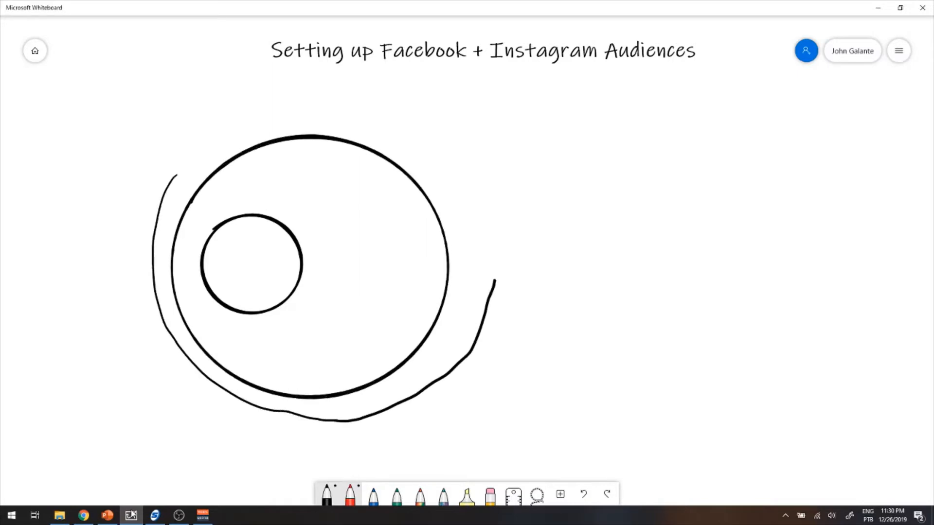
mouse_move(433, 88)
mouse_down()
mouse_move(409, 110)
mouse_move(252, 142)
mouse_move(216, 141)
mouse_move(245, 119)
mouse_move(222, 141)
mouse_move(214, 103)
mouse_up()
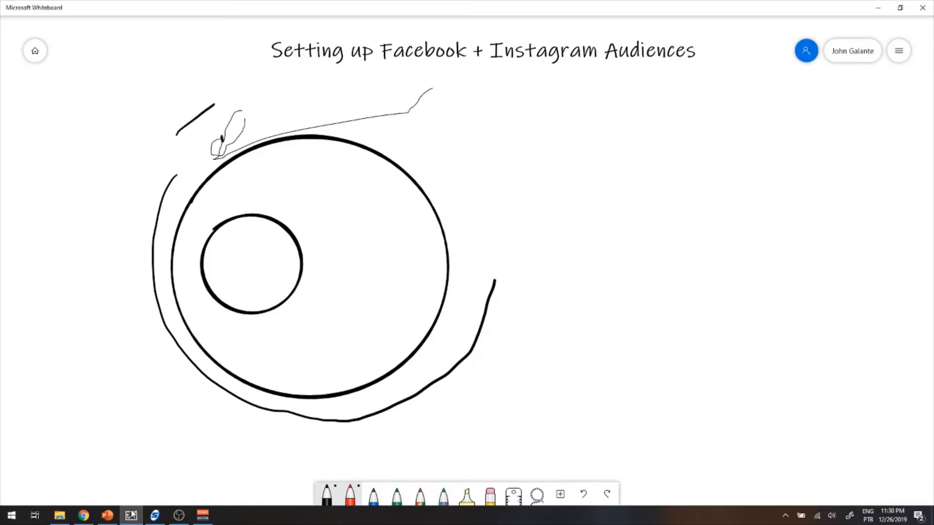
drag(86, 267, 64, 271)
- Erase the unfinished outer arc and most of the stray strokes around the large circle
click(490, 495)
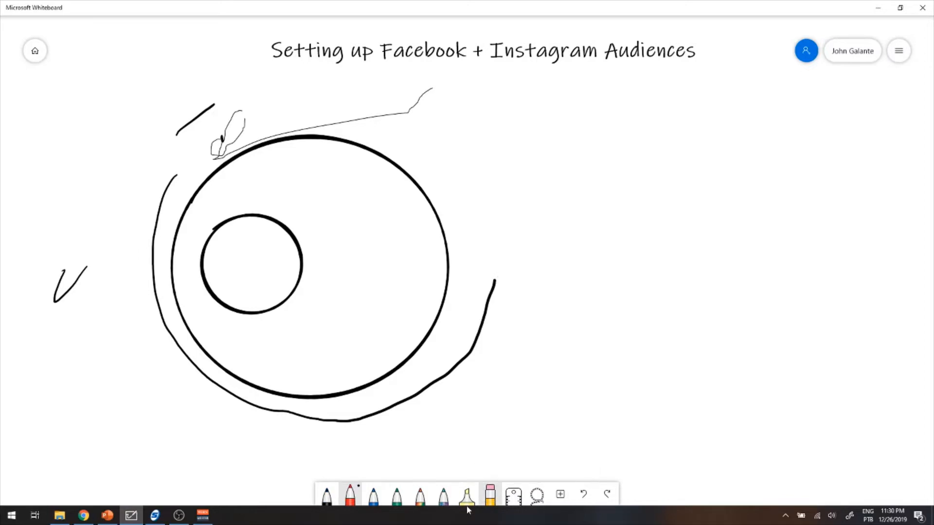
mouse_move(495, 281)
mouse_down()
mouse_move(459, 350)
mouse_move(489, 298)
mouse_move(398, 406)
mouse_move(345, 427)
mouse_move(218, 397)
mouse_move(232, 396)
mouse_move(194, 369)
mouse_move(155, 303)
mouse_move(147, 235)
mouse_move(167, 179)
mouse_move(222, 113)
mouse_move(177, 123)
mouse_move(64, 273)
mouse_move(48, 313)
mouse_move(159, 151)
mouse_move(234, 131)
mouse_up()
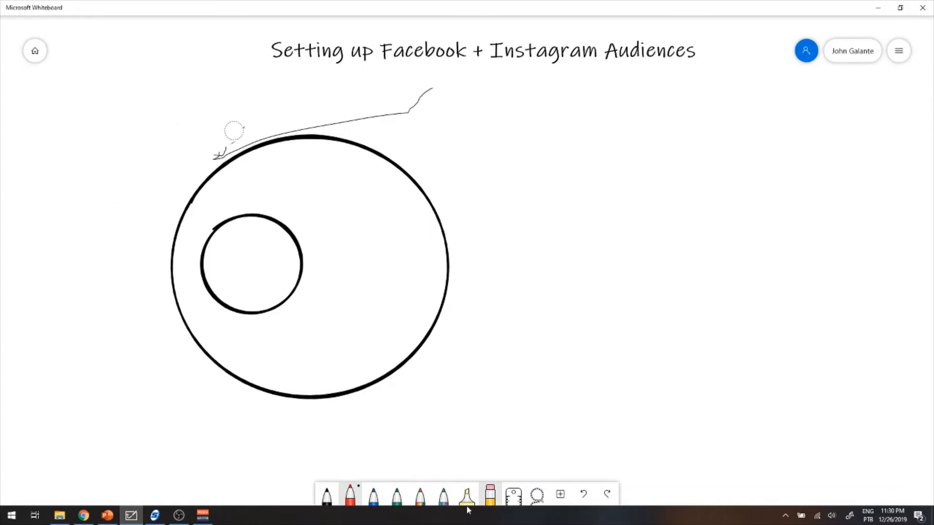
mouse_move(350, 108)
mouse_down()
mouse_move(438, 94)
mouse_move(403, 104)
mouse_up()
- Draw a black outer ring around the large circle and label the nested areas 30, 60 and 365 from inside out
click(327, 496)
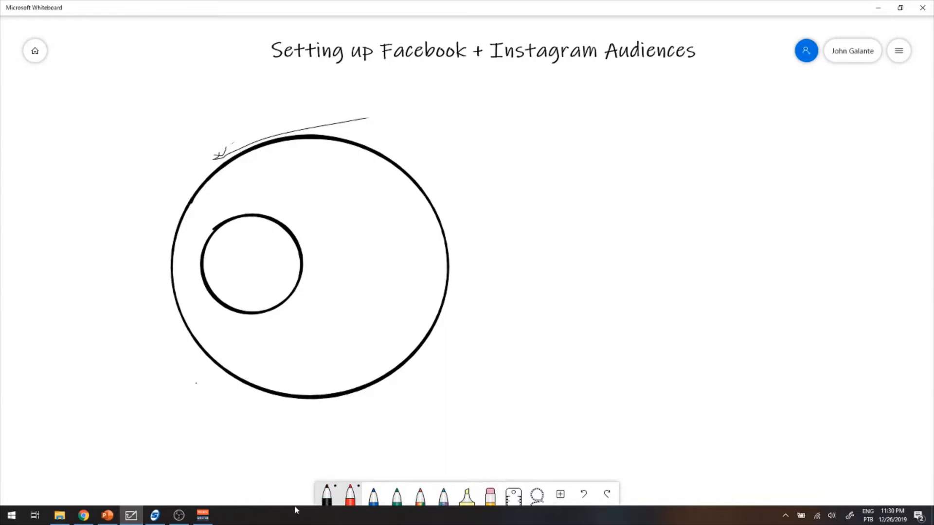
mouse_move(194, 383)
mouse_down()
mouse_move(272, 407)
mouse_move(388, 412)
mouse_move(481, 282)
mouse_move(439, 147)
mouse_move(325, 108)
mouse_move(199, 125)
mouse_move(144, 238)
mouse_move(172, 354)
mouse_move(203, 393)
mouse_up()
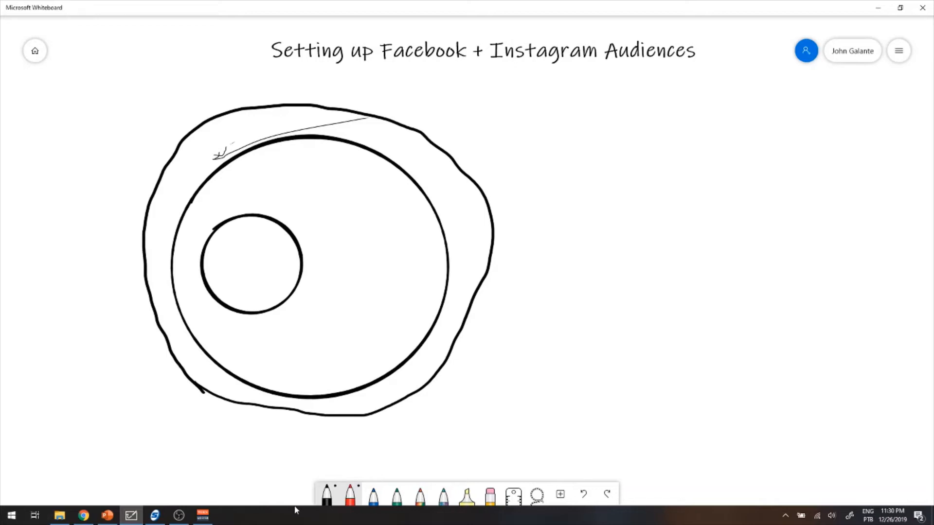
mouse_move(227, 247)
mouse_down()
mouse_move(224, 271)
mouse_move(252, 250)
mouse_up()
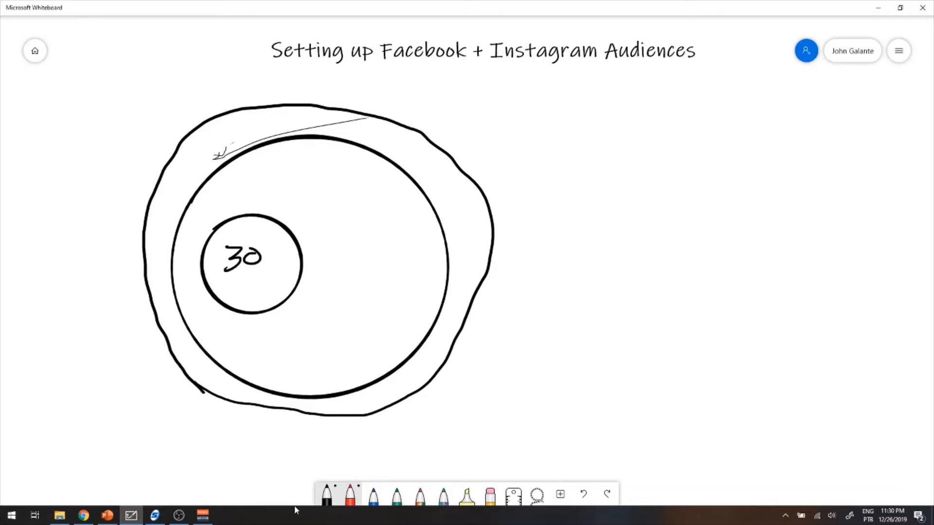
mouse_move(323, 181)
mouse_down()
mouse_move(308, 200)
mouse_move(340, 194)
mouse_up()
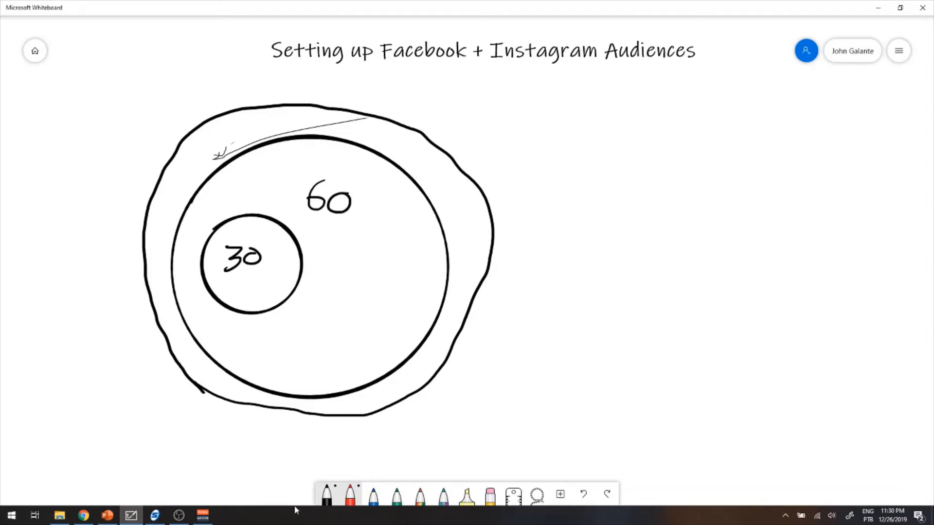
mouse_move(413, 163)
mouse_down()
mouse_move(427, 165)
mouse_move(414, 181)
mouse_move(460, 175)
mouse_move(438, 193)
mouse_up()
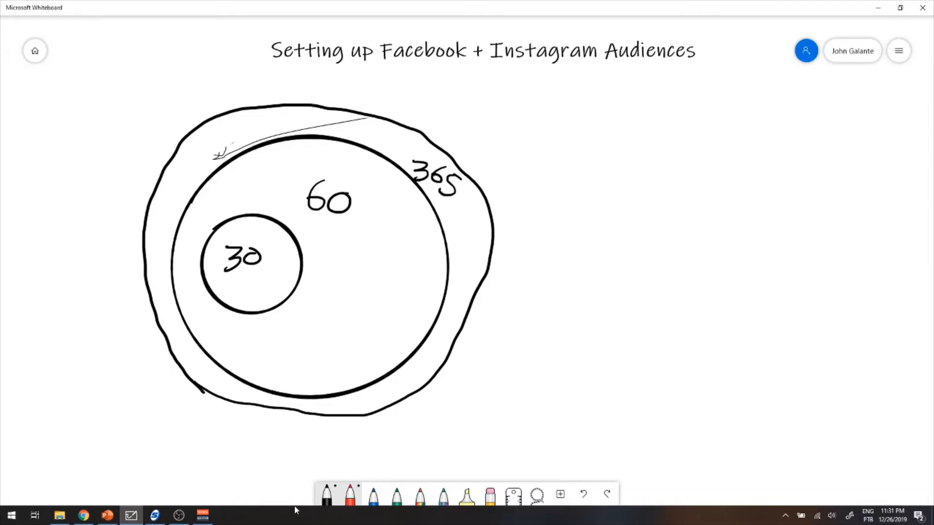
- Check the audience form in Ads Manager, return to Whiteboard, and hatch the lower part of the 30 circle in red
click(83, 516)
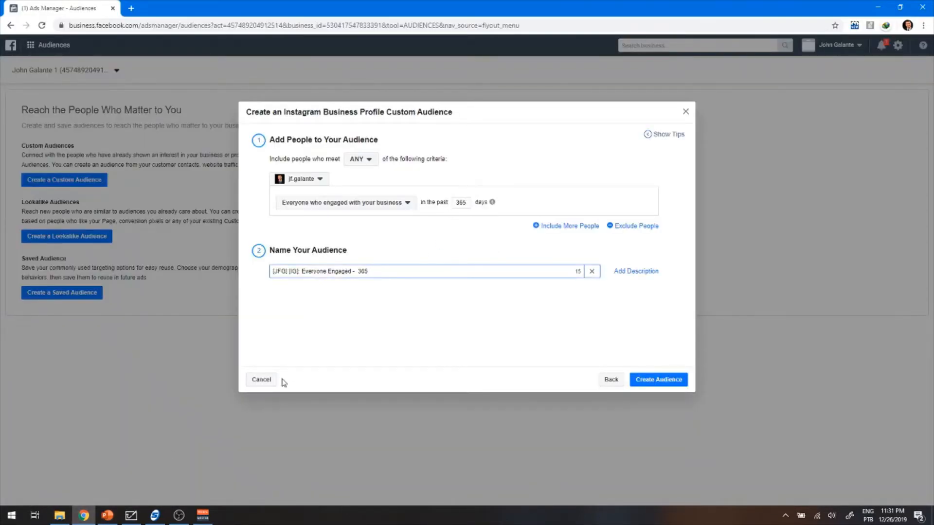
click(131, 515)
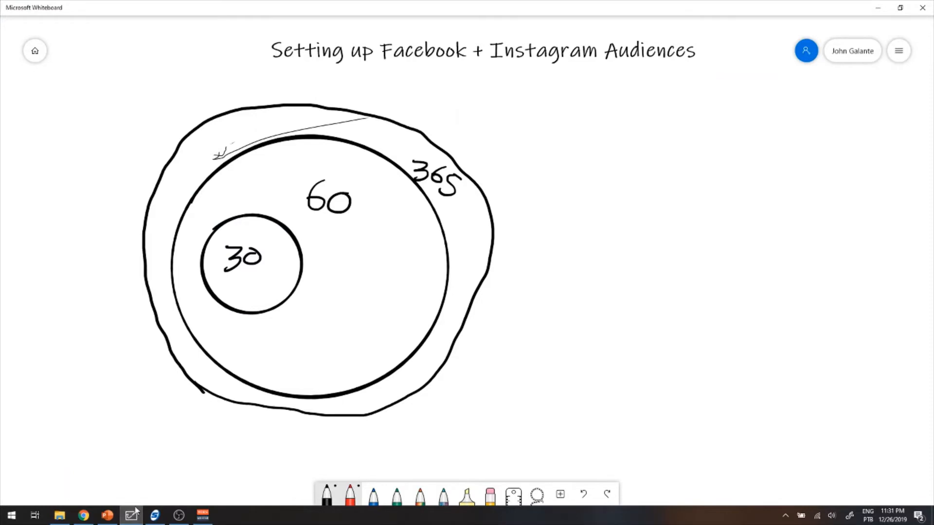
click(351, 495)
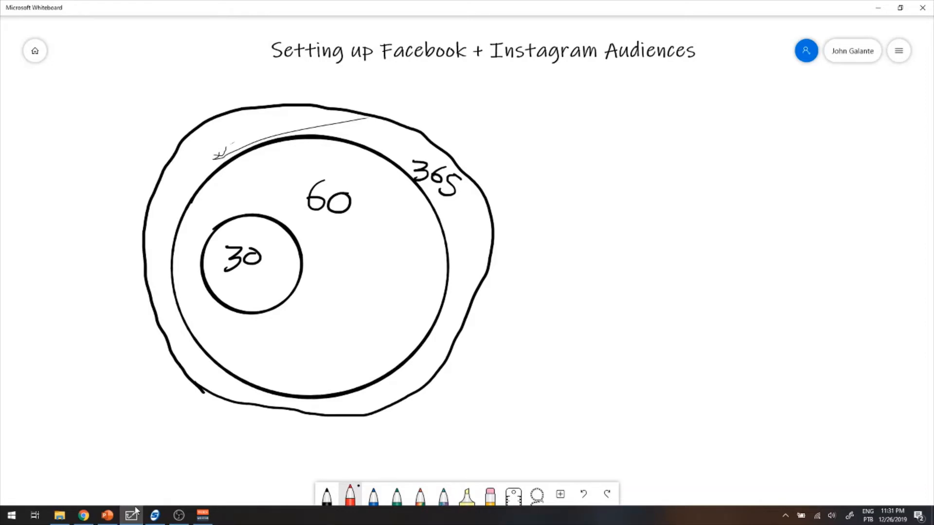
mouse_move(219, 285)
mouse_down()
mouse_move(276, 263)
mouse_move(286, 275)
mouse_up()
mouse_move(232, 301)
mouse_down()
mouse_move(280, 278)
mouse_move(280, 287)
mouse_up()
mouse_move(242, 305)
mouse_down()
mouse_move(290, 288)
mouse_move(282, 297)
mouse_up()
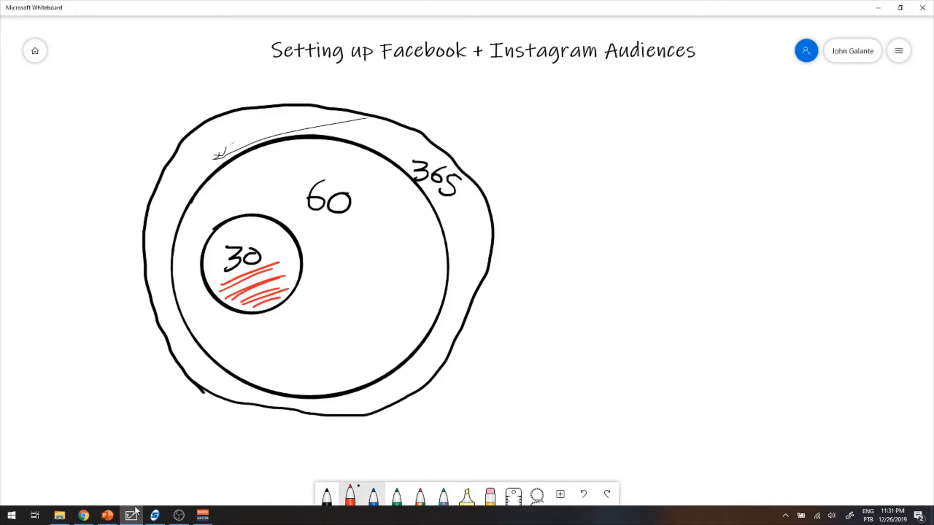
- Hatch the area between the 30 circle and the 60 circle with blue diagonal strokes below and above the small circle
click(374, 495)
drag(371, 241, 310, 283)
drag(384, 253, 311, 311)
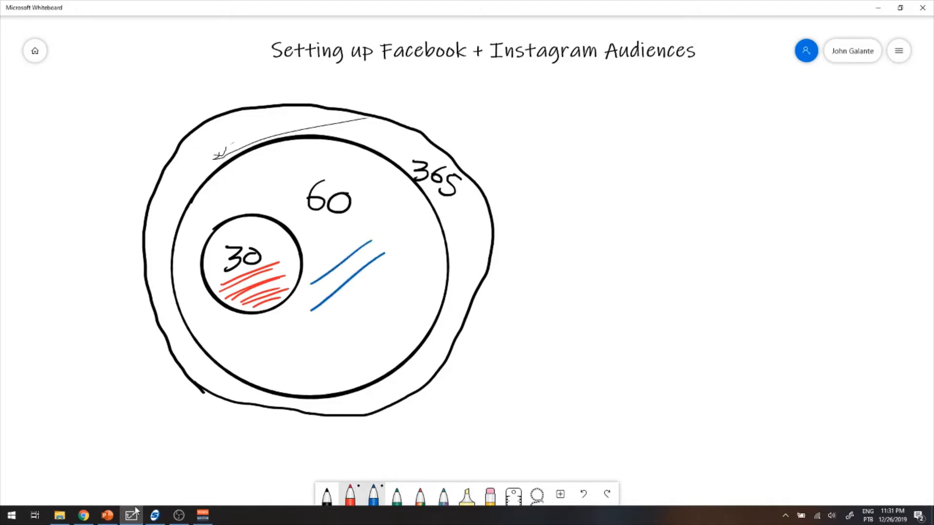
drag(393, 269, 306, 326)
drag(382, 298, 306, 354)
drag(381, 327, 304, 370)
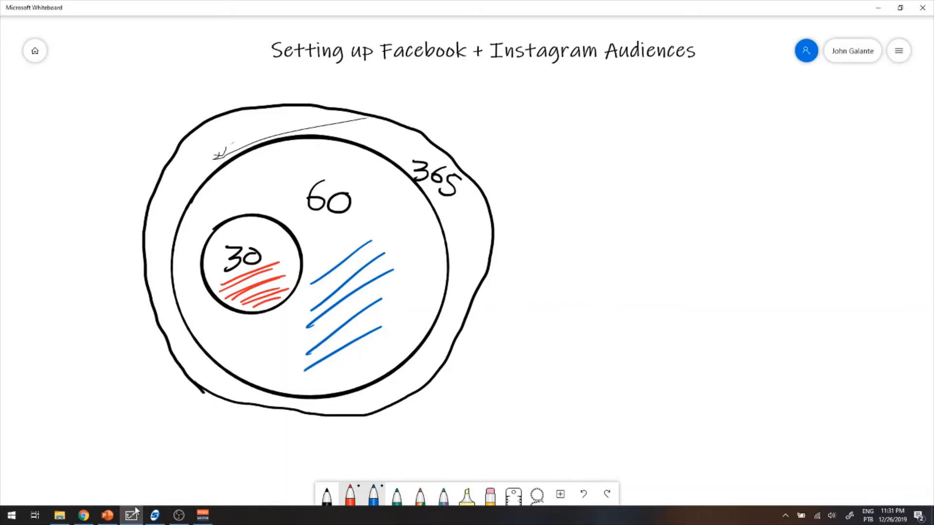
drag(209, 194, 258, 162)
mouse_move(211, 199)
mouse_down()
mouse_move(266, 161)
mouse_move(281, 166)
mouse_up()
drag(223, 203, 297, 161)
drag(255, 198, 314, 162)
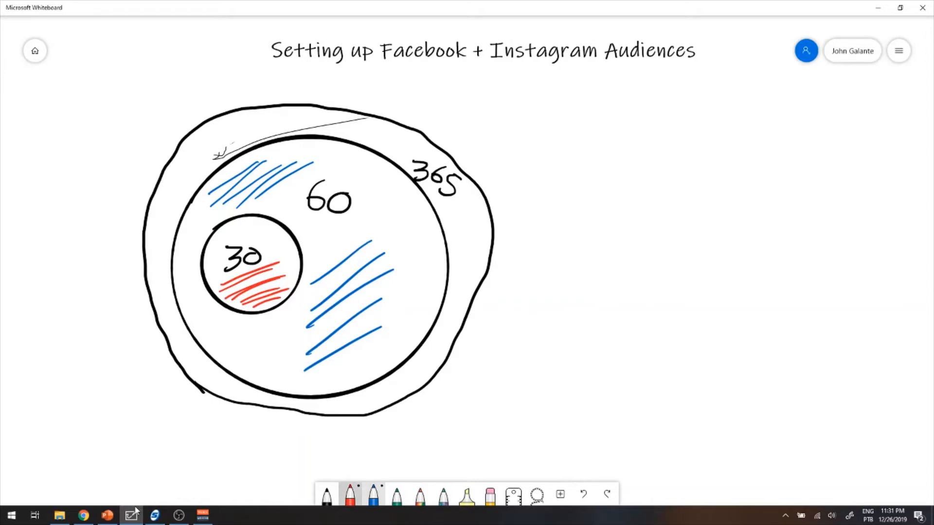
- Circle the 60 and 365 labels in blue, link them with a curve, and hatch beneath each number
mouse_move(340, 165)
mouse_down()
mouse_move(374, 194)
mouse_move(335, 164)
mouse_up()
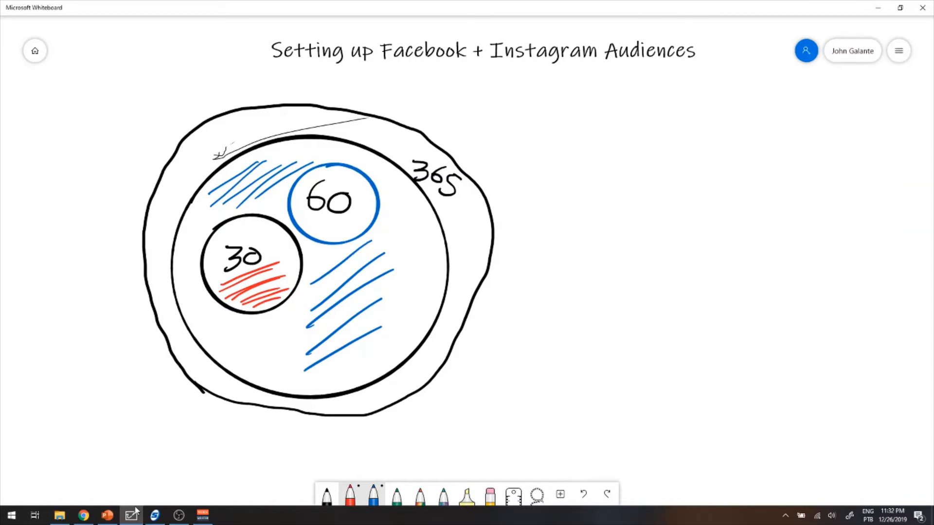
mouse_move(367, 232)
mouse_down()
mouse_move(443, 243)
mouse_move(447, 224)
mouse_up()
mouse_move(396, 210)
mouse_down()
mouse_move(452, 143)
mouse_move(395, 212)
mouse_up()
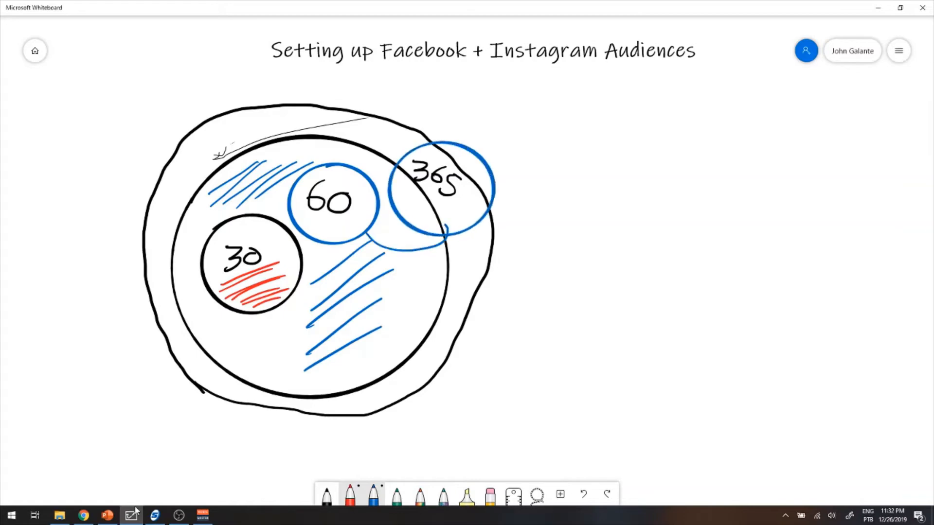
drag(306, 232, 321, 225)
mouse_move(315, 231)
mouse_down()
mouse_move(359, 220)
mouse_move(341, 223)
mouse_up()
drag(334, 238, 361, 222)
drag(465, 208, 413, 217)
drag(415, 222, 466, 220)
drag(428, 231, 464, 225)
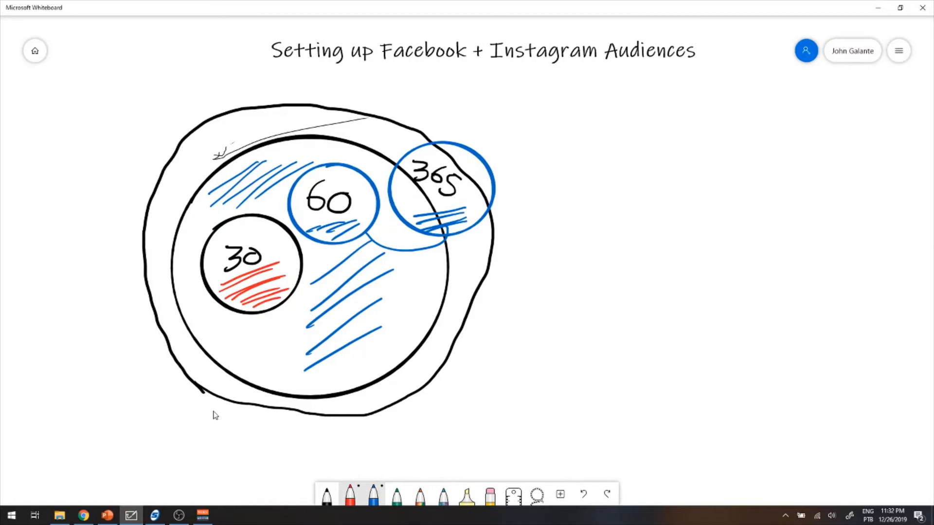
- Write 60, 30, 14 and 2 in a blue column beside the diagram and enclose it in tall square brackets
drag(616, 106, 598, 129)
drag(653, 103, 642, 110)
mouse_move(592, 174)
mouse_down()
mouse_move(618, 209)
mouse_move(593, 211)
mouse_up()
drag(650, 185, 644, 184)
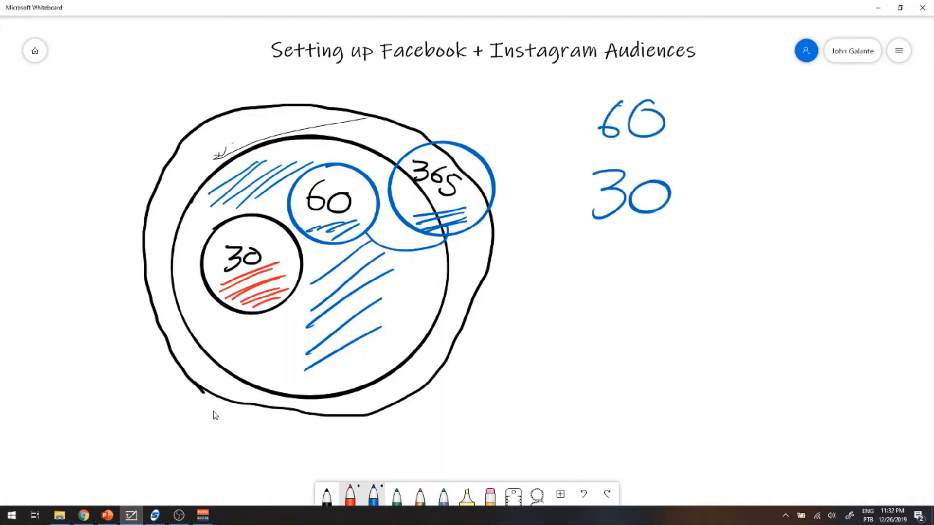
drag(605, 242, 595, 291)
mouse_move(622, 252)
mouse_down()
mouse_move(650, 266)
mouse_move(642, 294)
mouse_up()
mouse_move(590, 340)
mouse_down()
mouse_move(599, 334)
mouse_move(635, 392)
mouse_up()
drag(563, 86, 578, 85)
mouse_move(556, 86)
mouse_down()
mouse_move(519, 435)
mouse_move(547, 430)
mouse_up()
mouse_move(678, 105)
mouse_down()
mouse_move(701, 230)
mouse_move(675, 422)
mouse_move(652, 425)
mouse_up()
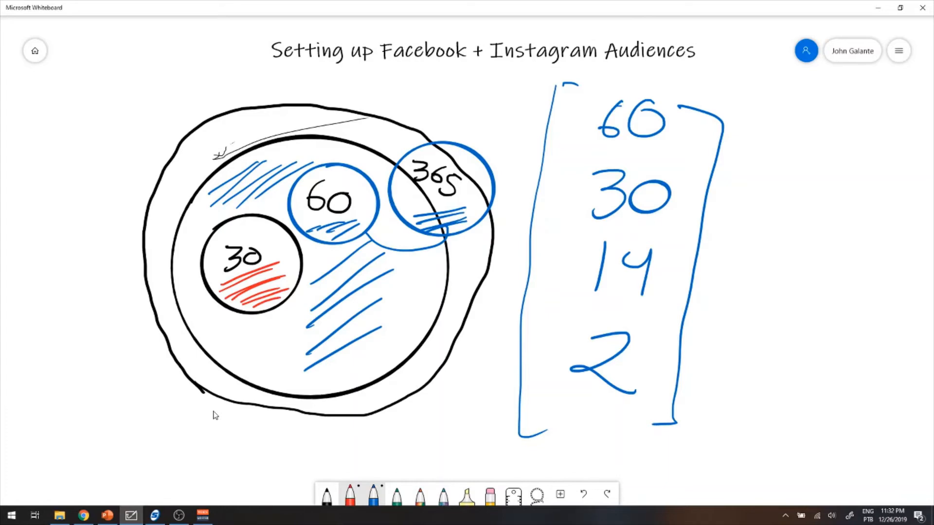
- Underline 14 and 30 in the bracketed column and circle 60, all in red ink
click(350, 495)
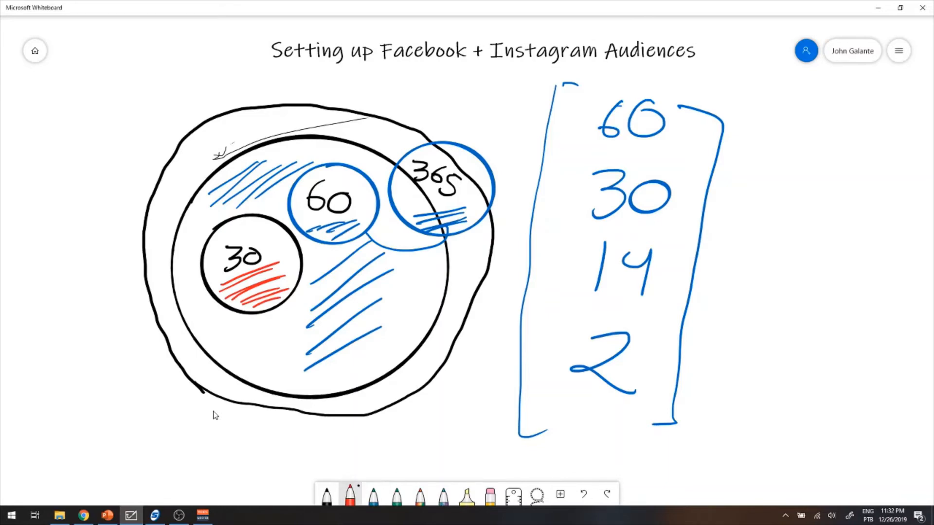
mouse_move(617, 309)
mouse_down()
mouse_move(672, 284)
mouse_move(673, 294)
mouse_up()
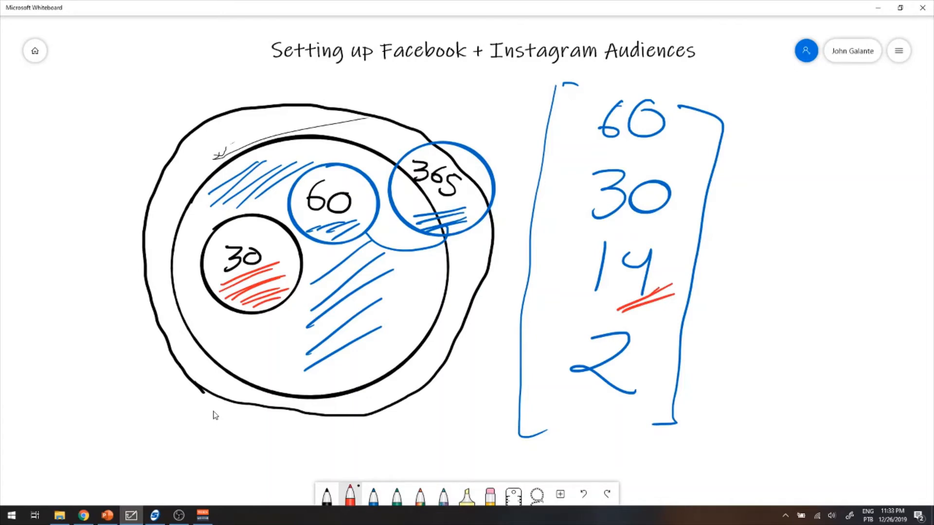
mouse_move(654, 222)
mouse_down()
mouse_move(690, 207)
mouse_move(696, 216)
mouse_up()
mouse_move(675, 86)
mouse_down()
mouse_move(632, 162)
mouse_move(655, 86)
mouse_up()
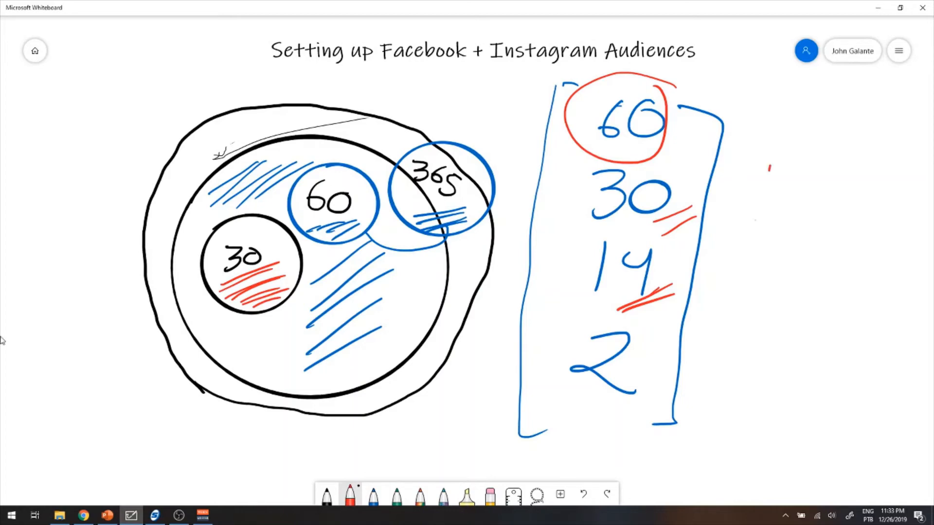
- Write 180 and 365 in red parentheses beside the column, and draw a tall red bracket alongside the blue opening bracket
drag(769, 168, 766, 200)
drag(811, 168, 827, 176)
mouse_move(752, 245)
mouse_down()
mouse_move(771, 265)
mouse_move(755, 290)
mouse_up()
mouse_move(801, 256)
mouse_down()
mouse_move(790, 275)
mouse_move(848, 256)
mouse_move(817, 290)
mouse_up()
drag(744, 175, 746, 273)
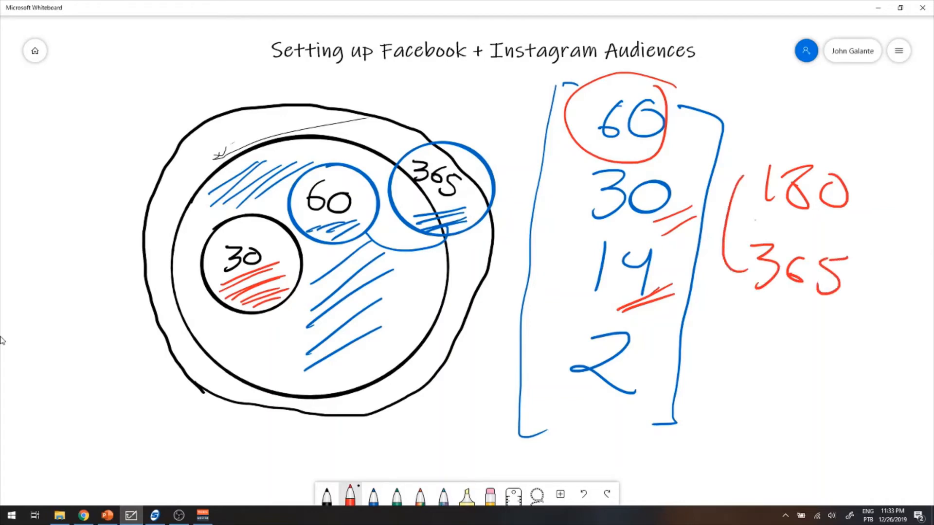
drag(862, 170, 869, 278)
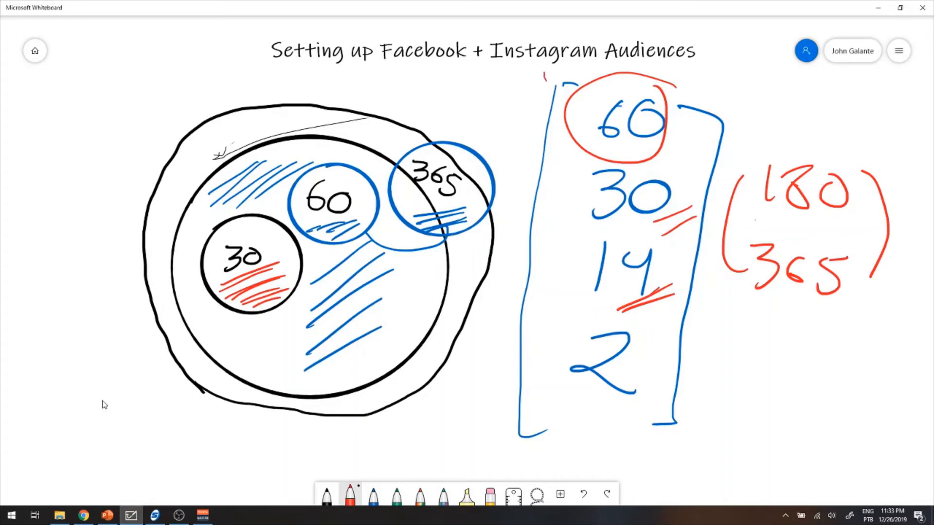
mouse_move(577, 71)
mouse_down()
mouse_move(512, 268)
mouse_move(553, 451)
mouse_up()
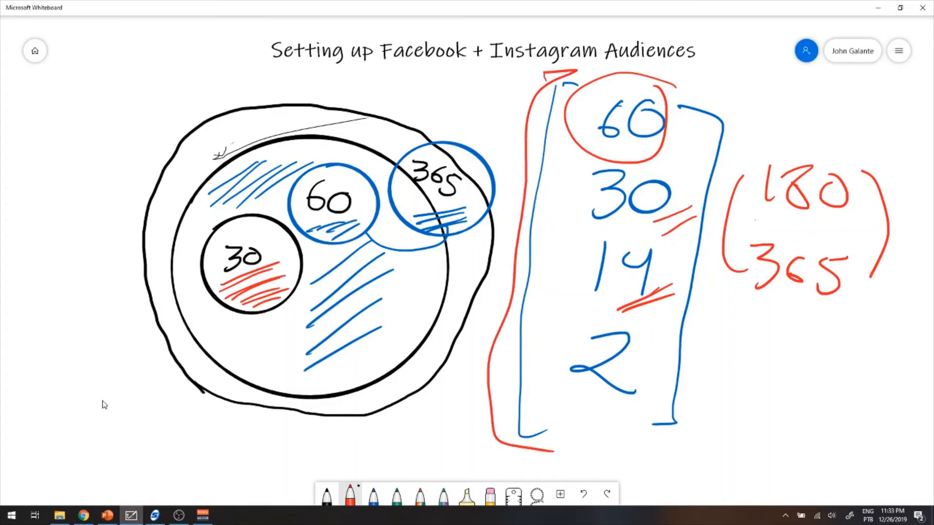
- Switch to Ads Manager, copy the audience name, and create the 365-day Instagram custom audience
click(84, 516)
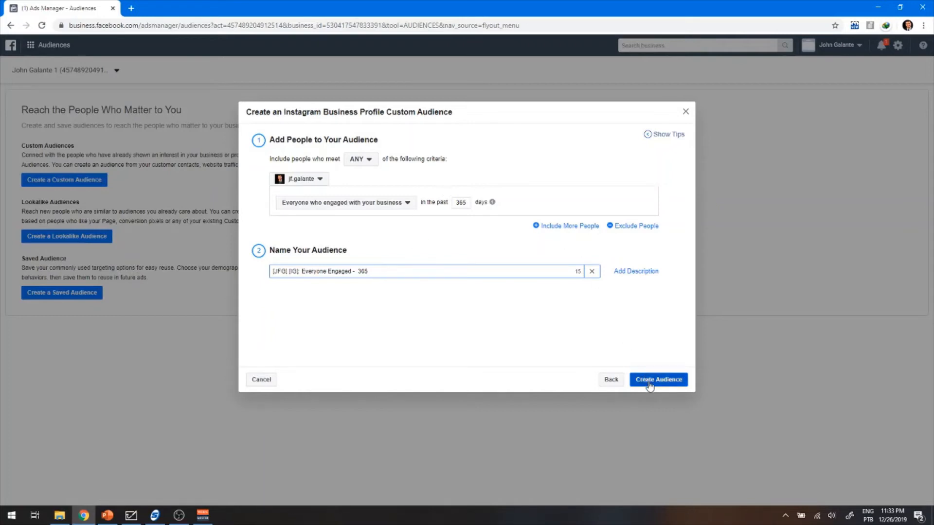
drag(426, 269, 253, 265)
key(ctrl+c)
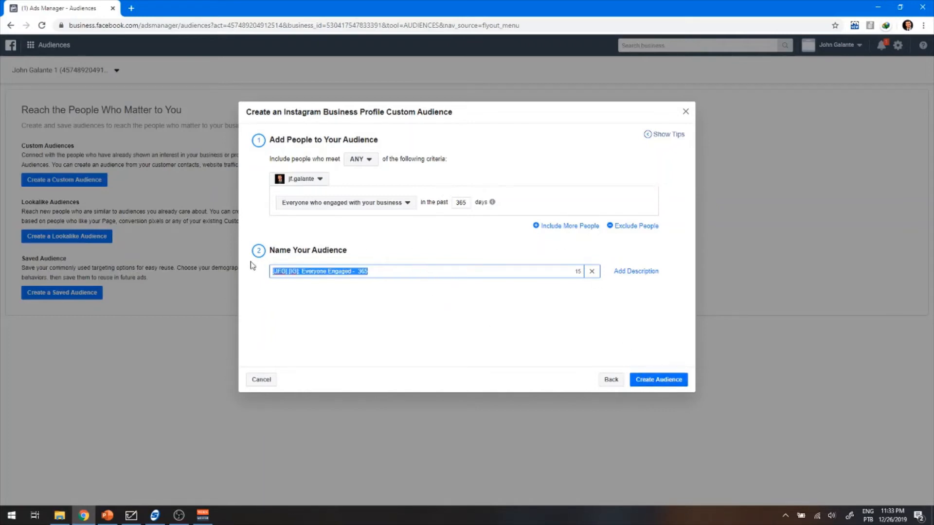
click(642, 381)
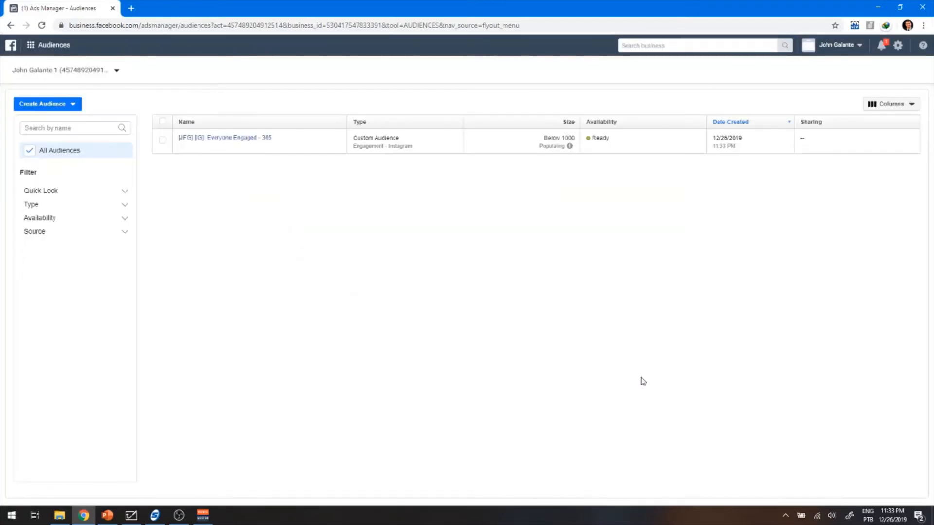
- Start another Instagram business profile custom audience for the same profile as before and paste the copied audience name
click(57, 105)
click(58, 120)
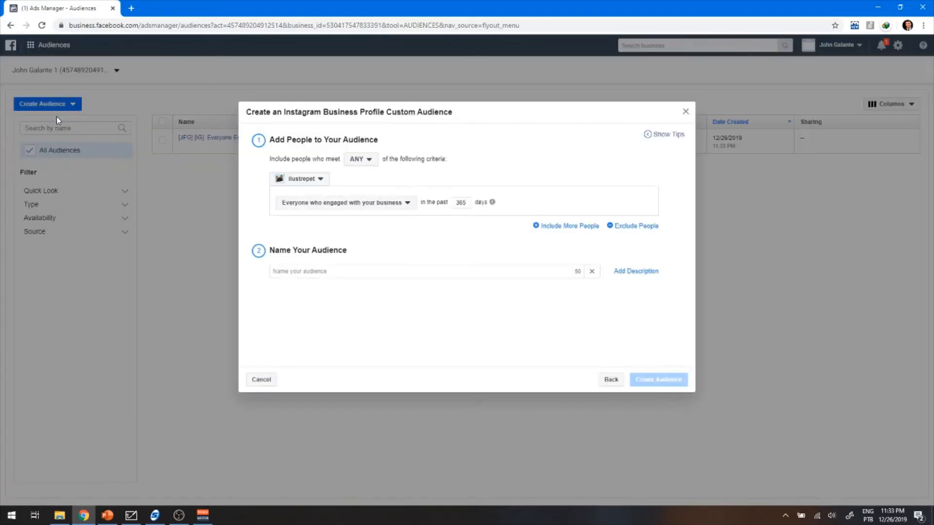
click(317, 180)
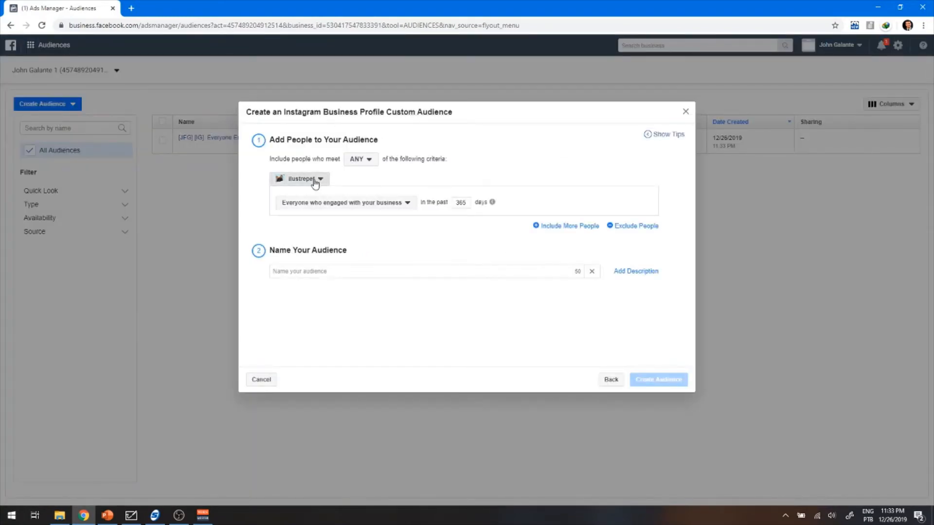
click(309, 207)
click(331, 270)
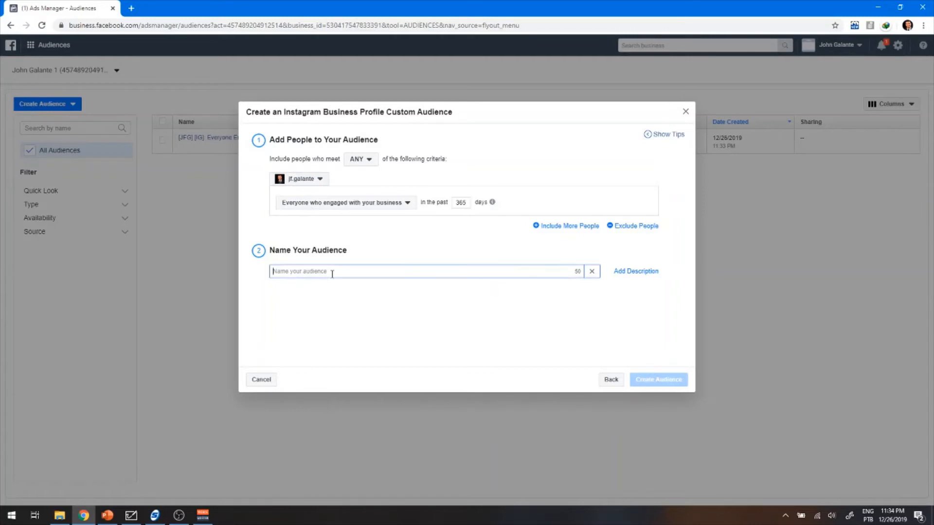
key(ctrl+v)
- Set the engagement window to 180 days, name the audience "[JFG] [IG]: Everyone Engaged - 180", and create it
double_click(461, 203)
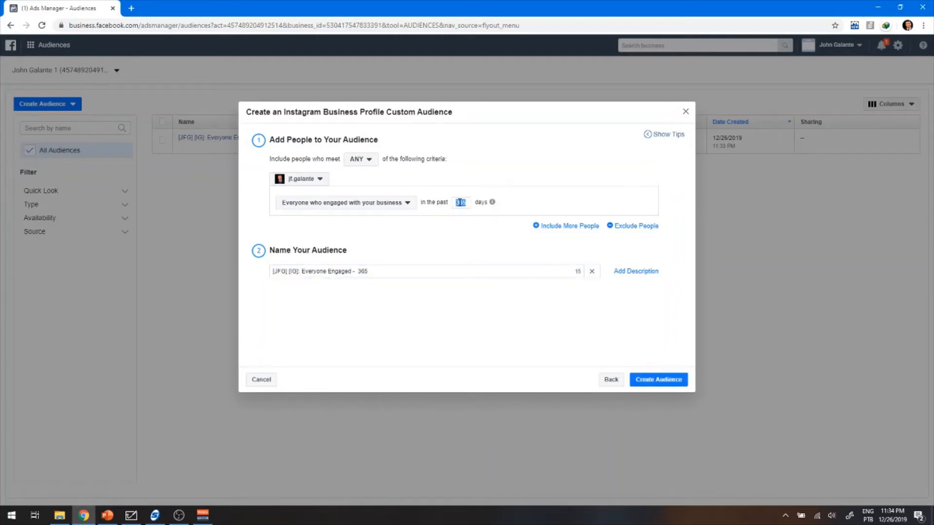
text(180)
click(417, 273)
key(BackSpace)
text(18)
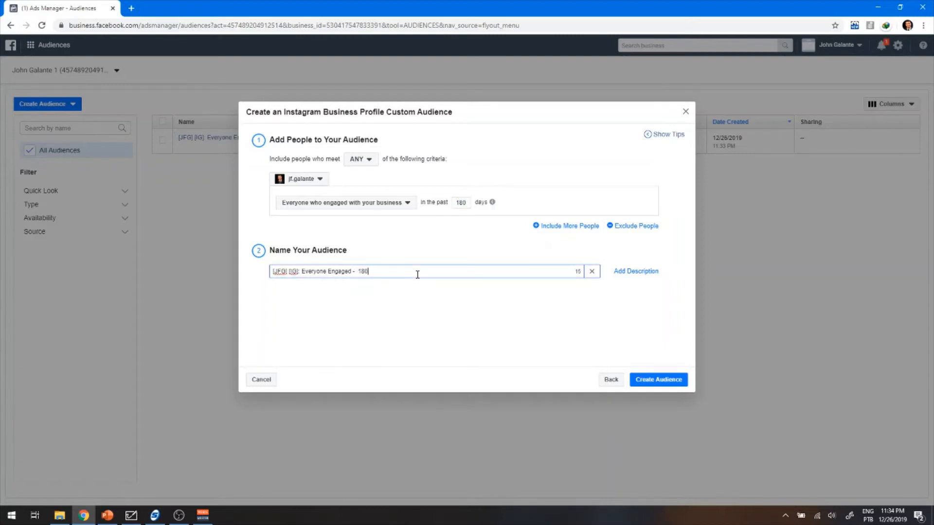
click(652, 382)
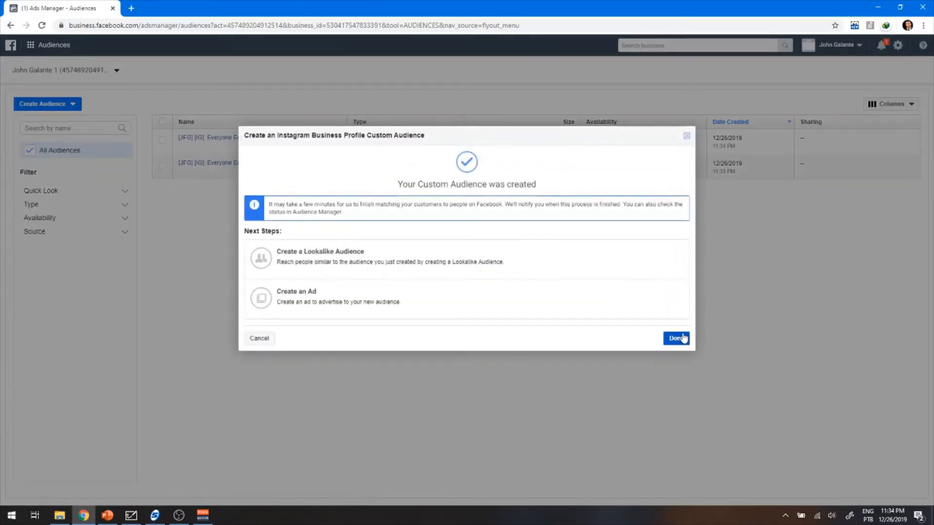
click(676, 338)
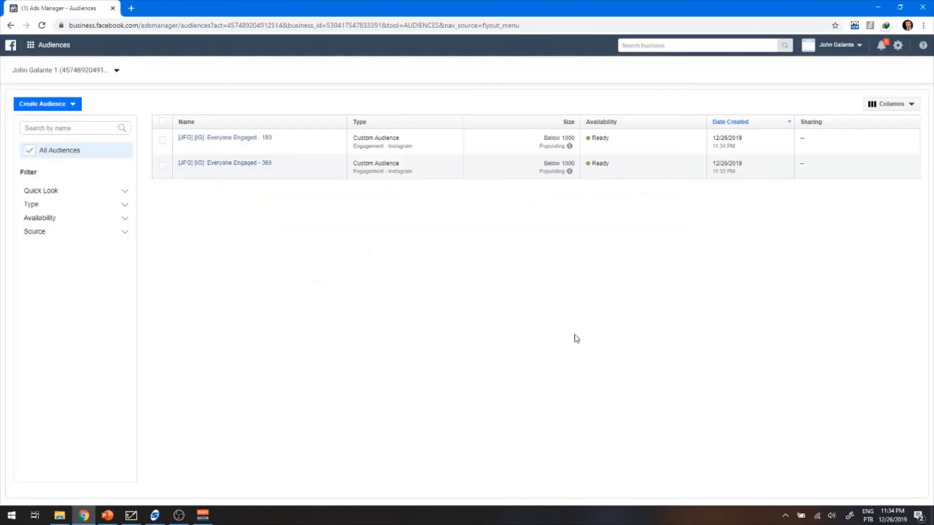
click(78, 110)
click(74, 138)
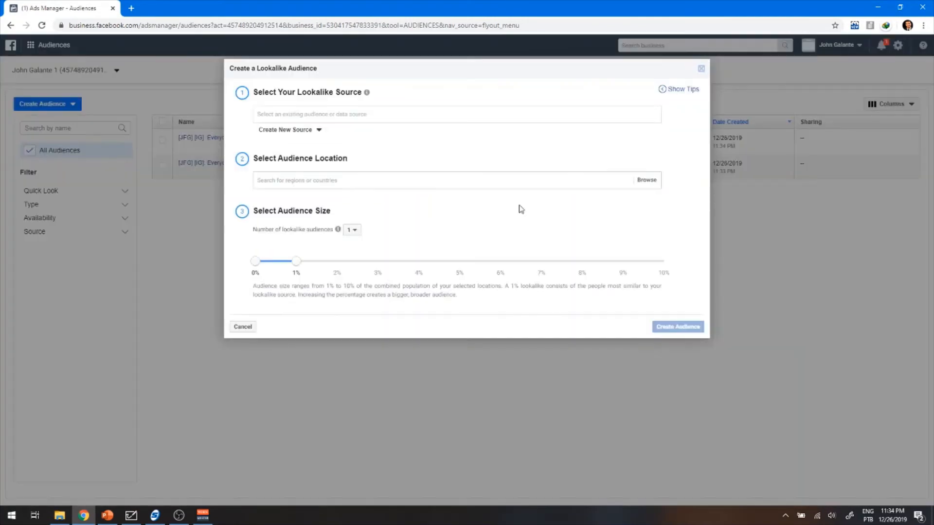
click(700, 69)
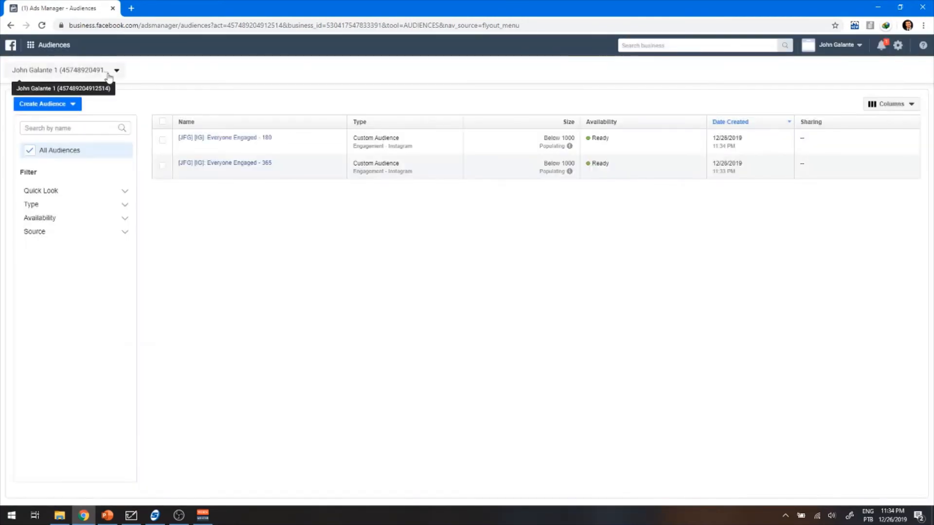
- Start a third Instagram business profile custom audience for the same profile, including everyone who engaged with the business
click(66, 107)
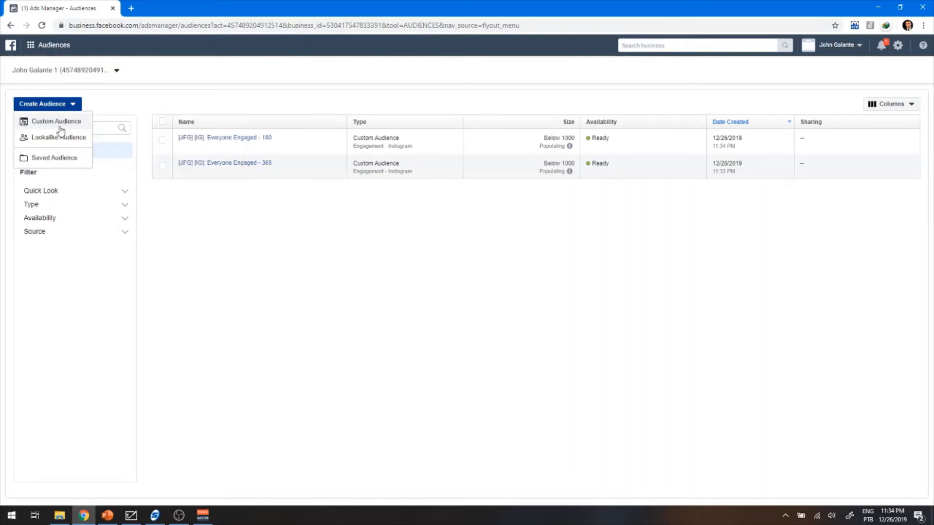
click(61, 129)
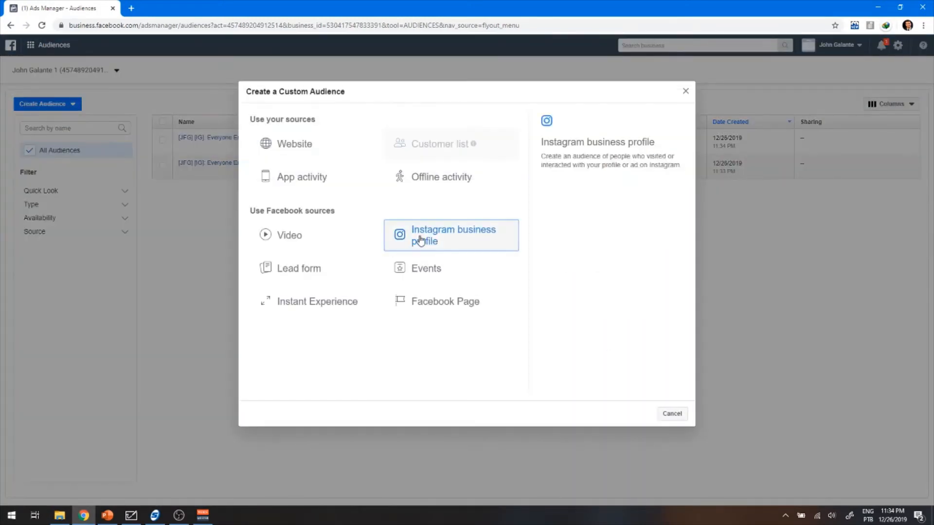
click(420, 239)
click(305, 181)
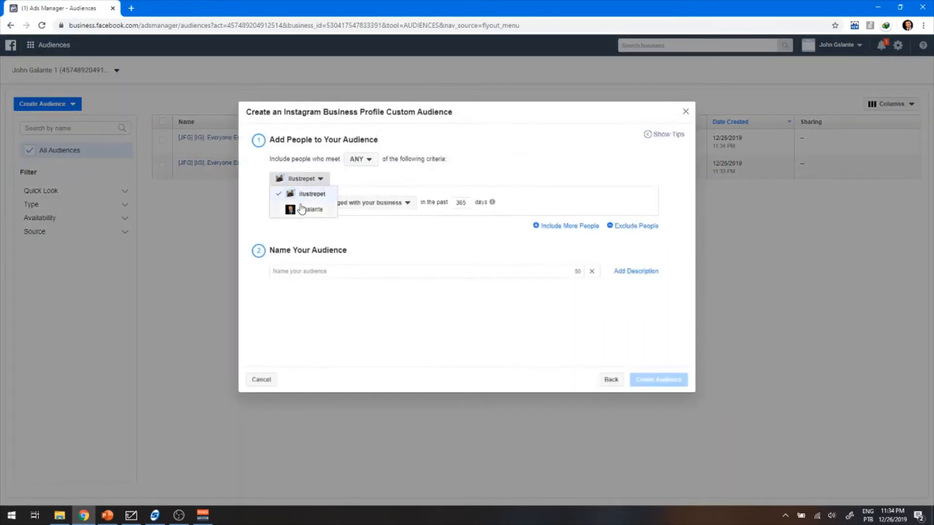
click(303, 209)
click(313, 205)
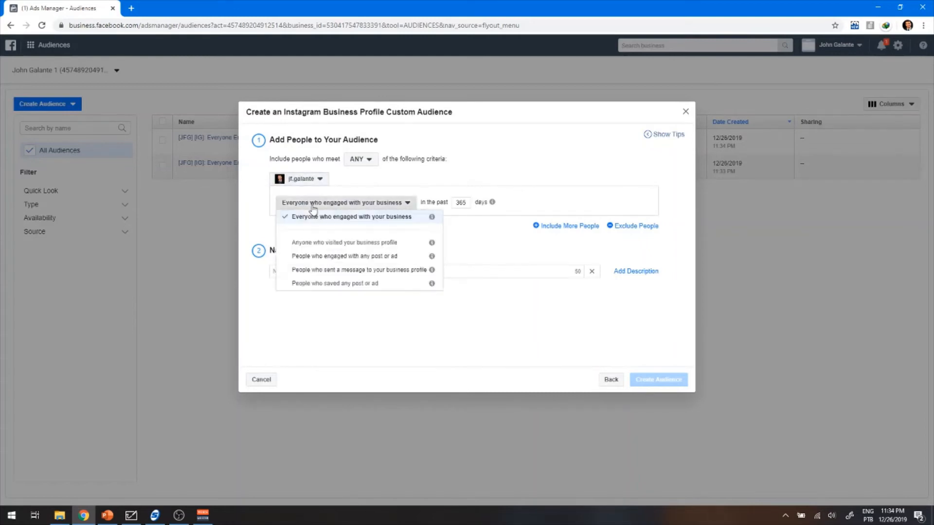
click(313, 214)
- Name the audience "[JFG] [IG]: Everyone Engaged - 30", set its engagement window to 30 days, and create it
click(304, 270)
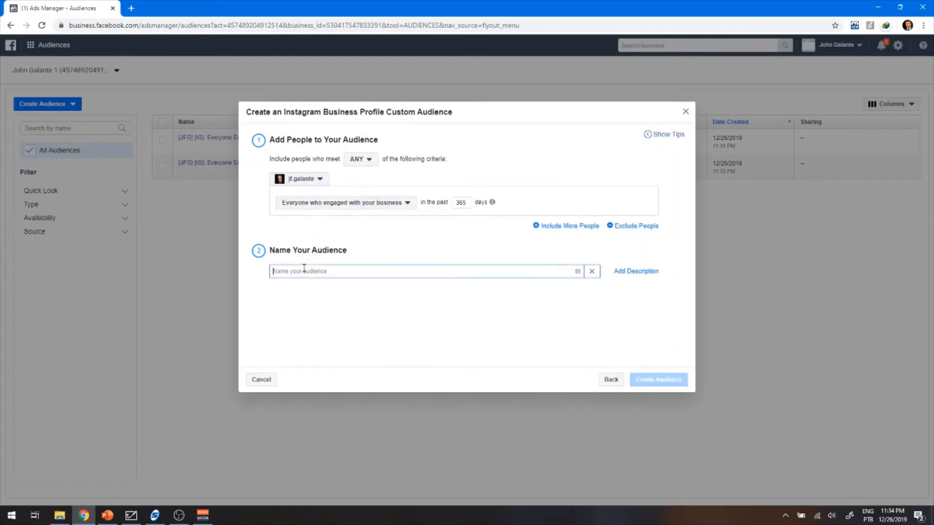
text([JFG] [IG]: Everyone Engaged -  365)
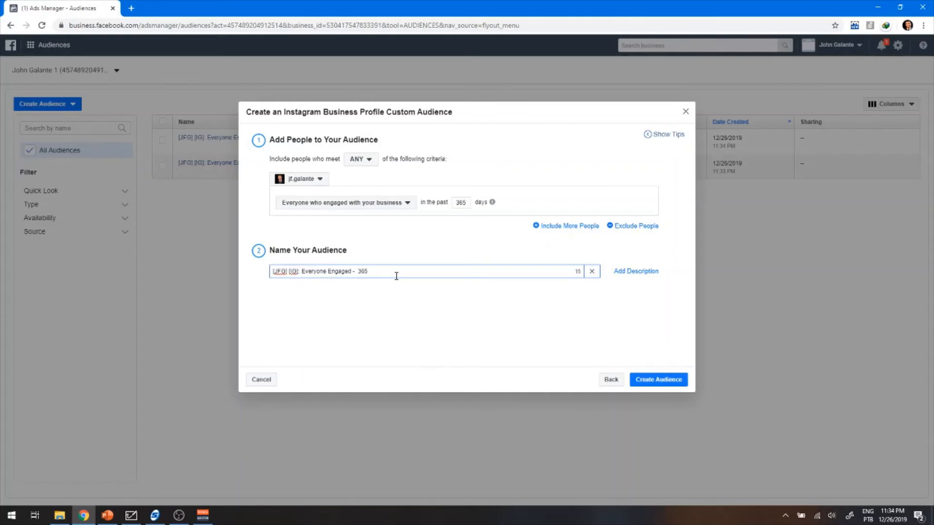
click(467, 204)
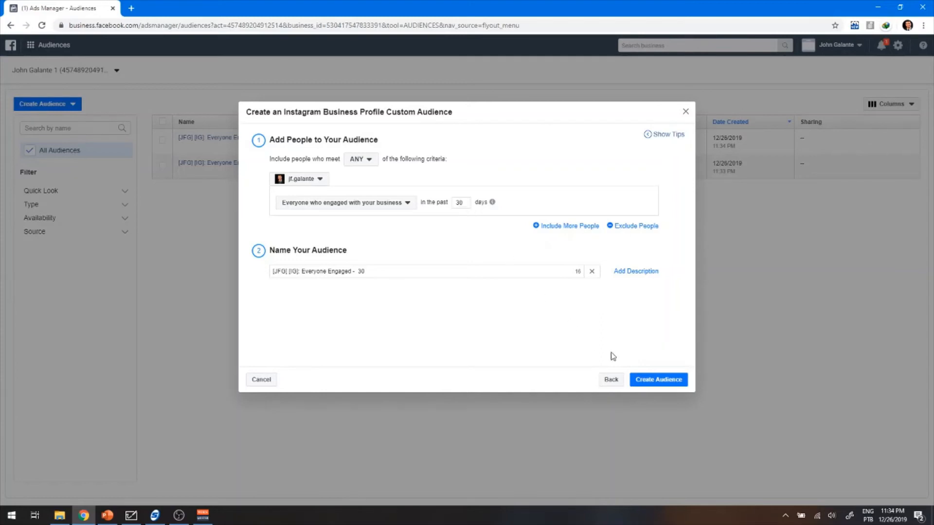
click(646, 379)
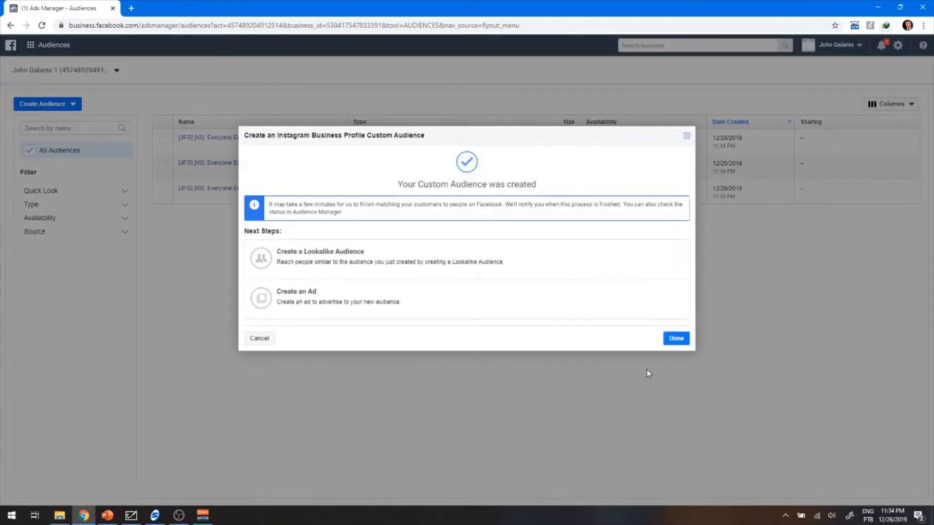
click(676, 338)
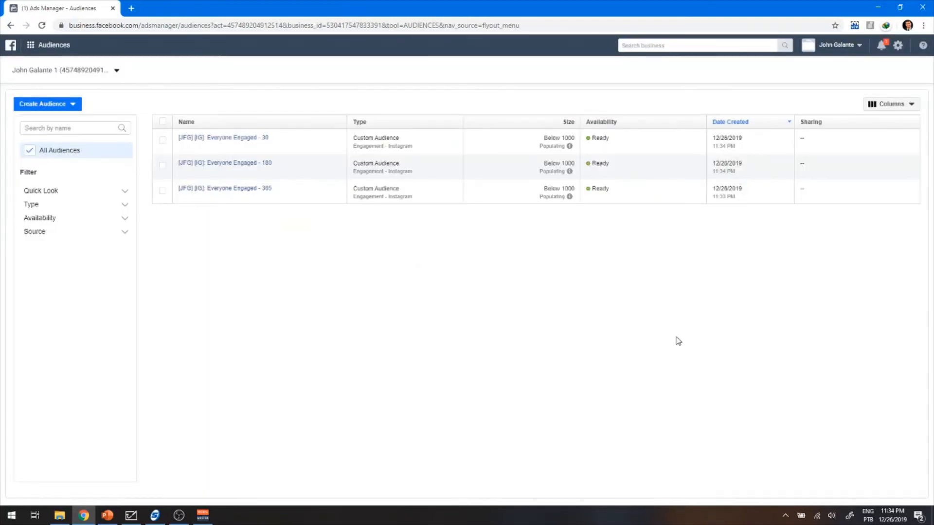
- Start a Facebook Page custom audience and paste the copied name "[JFG] [IG]: Everyone Engaged - 365"
click(74, 104)
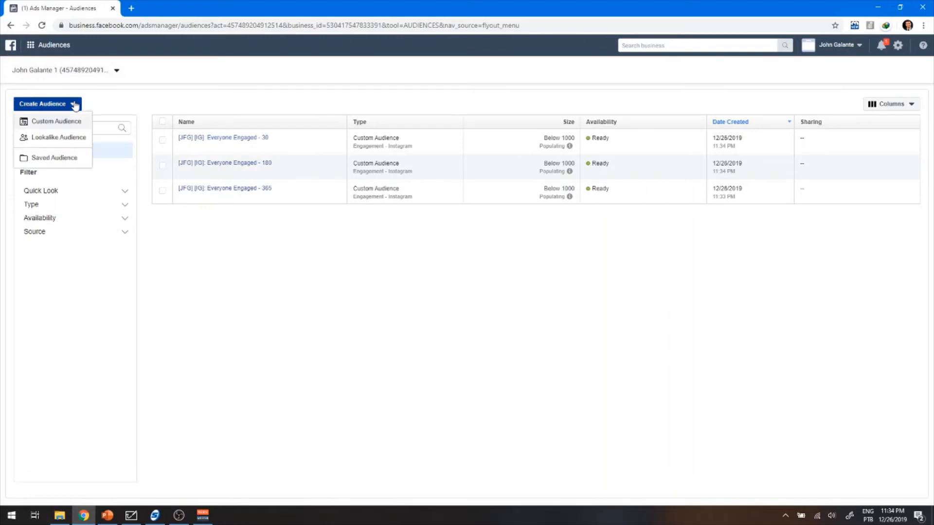
click(57, 121)
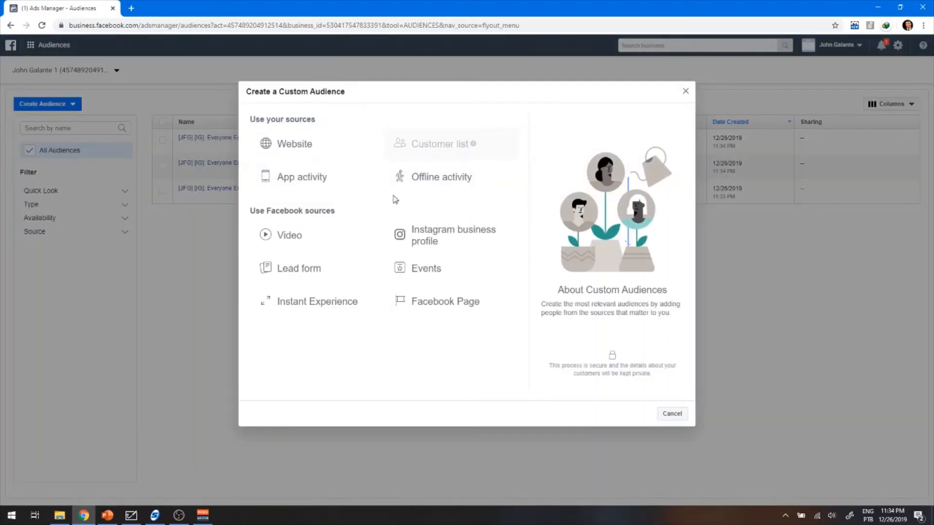
click(432, 312)
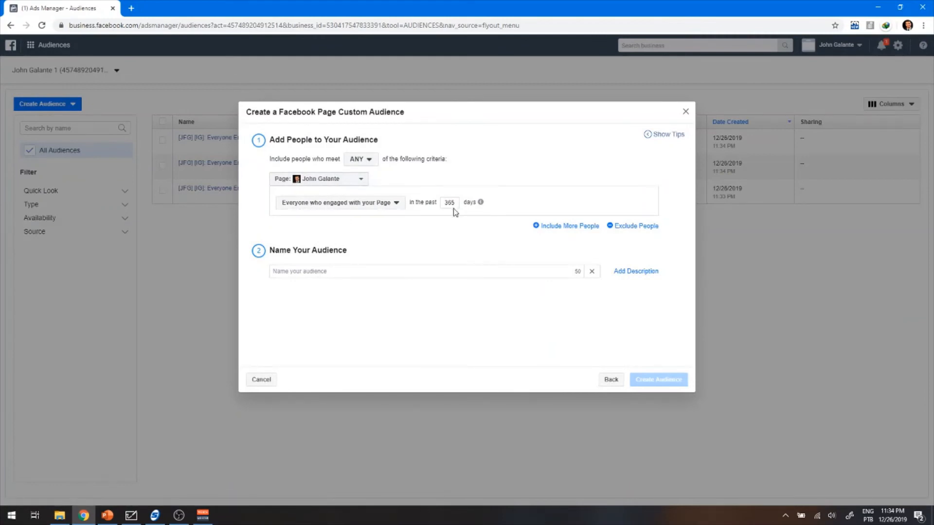
click(399, 274)
text([JFG] [IG]: Everyone Engaged -  365)
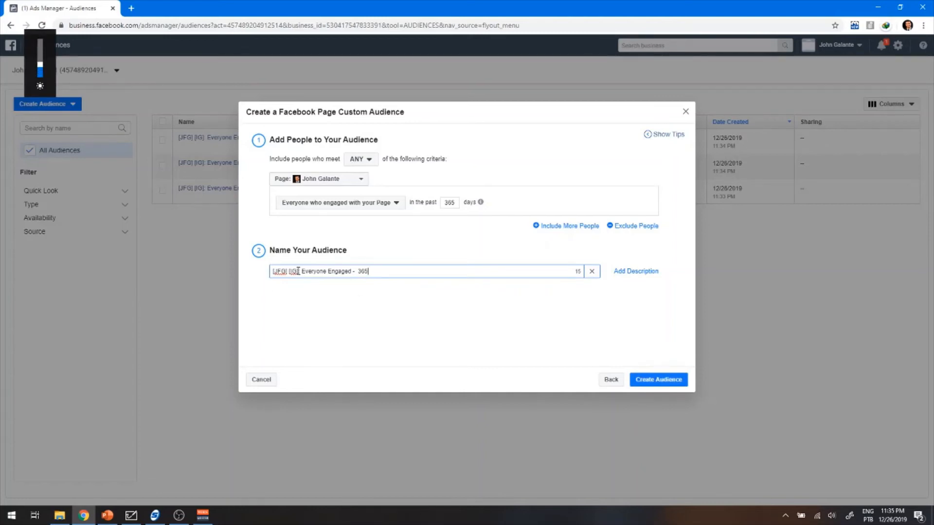
- Change the platform tag in the audience name from IG to FB and create the 365-day Facebook Page audience
key(BackSpace)
key(BackSpace)
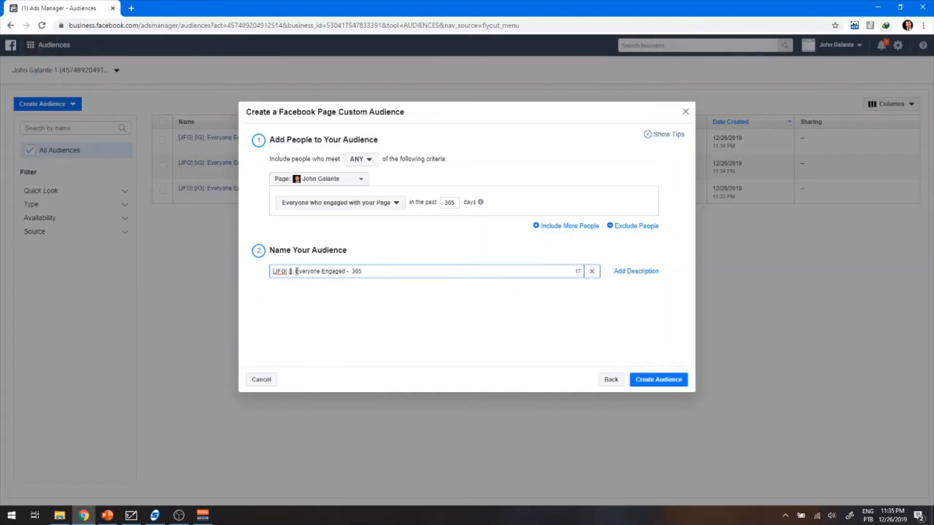
text(FB)
click(668, 386)
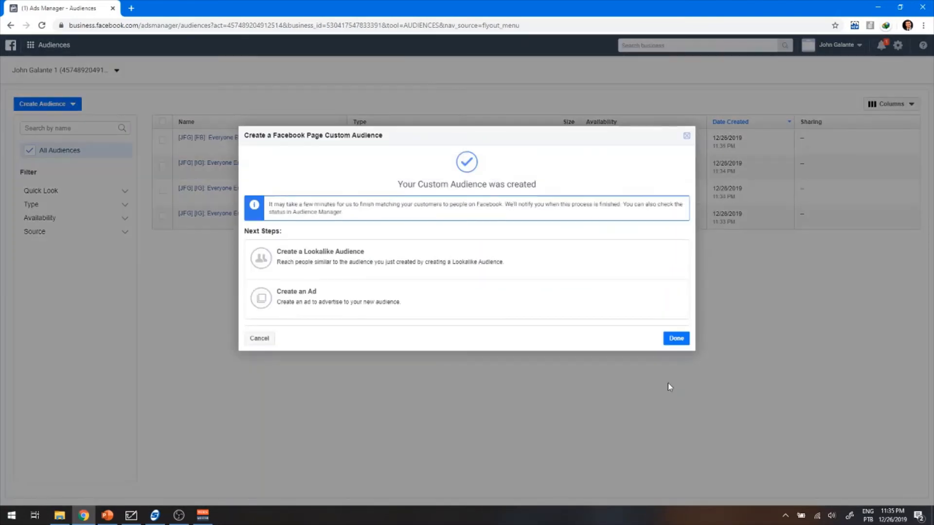
click(673, 340)
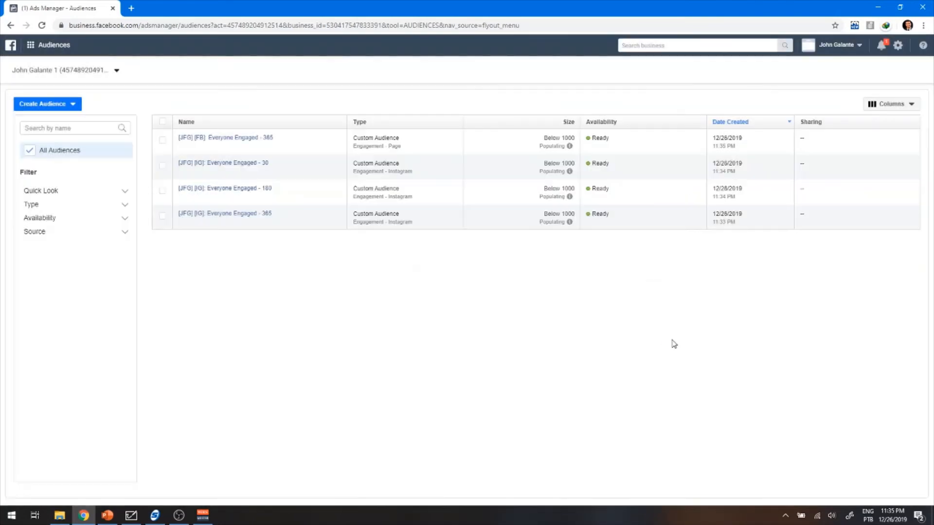
- Start another Facebook Page custom audience with a 30-day window and name it "[JFG] [IG]: Everyone Engaged - 30"
click(50, 103)
click(48, 119)
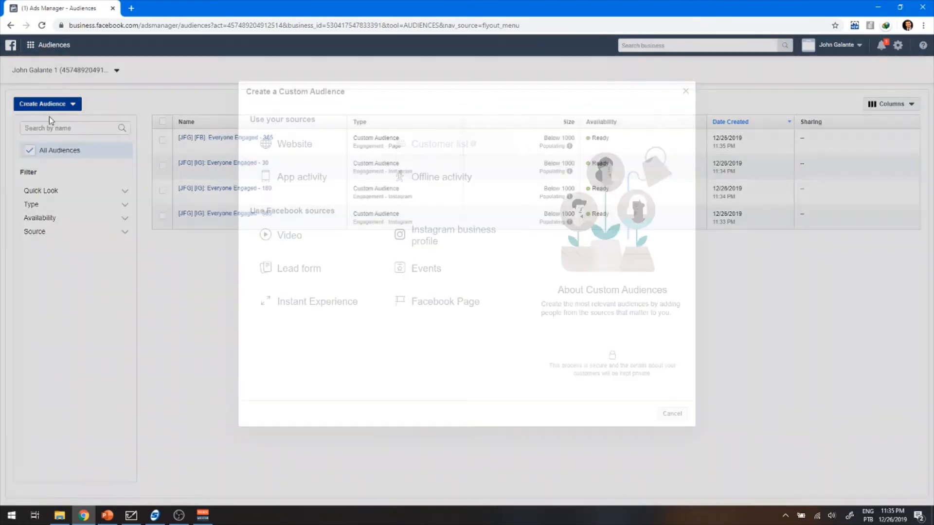
click(455, 302)
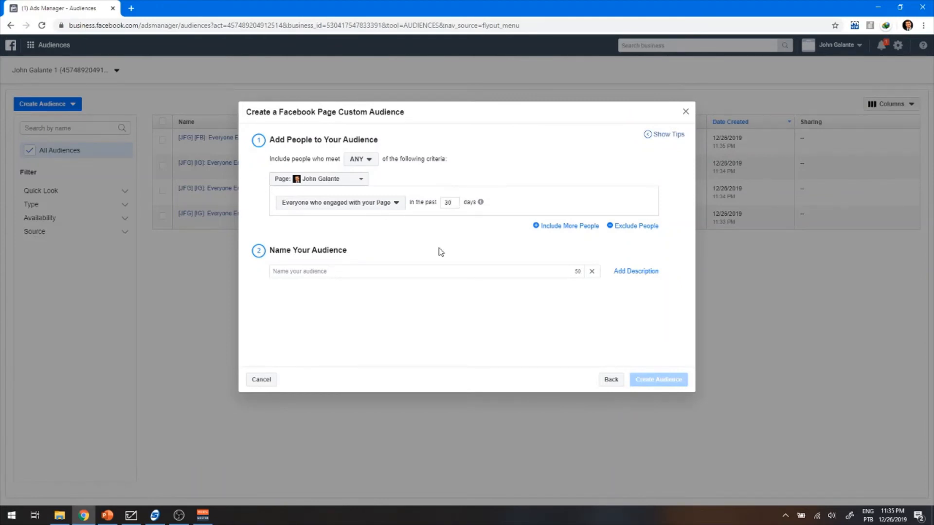
click(431, 271)
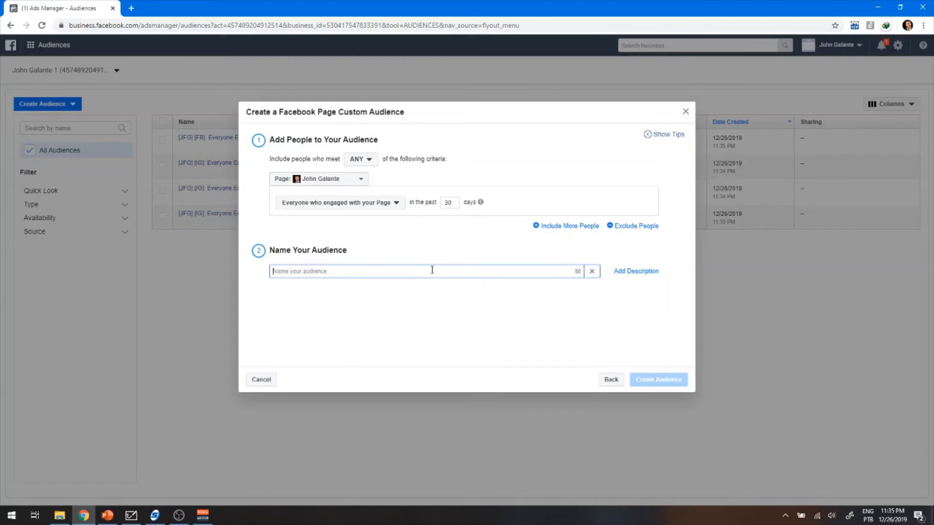
text([JFG] [IG]: Everyone Engaged - 365)
key(BackSpace)
key(BackSpace)
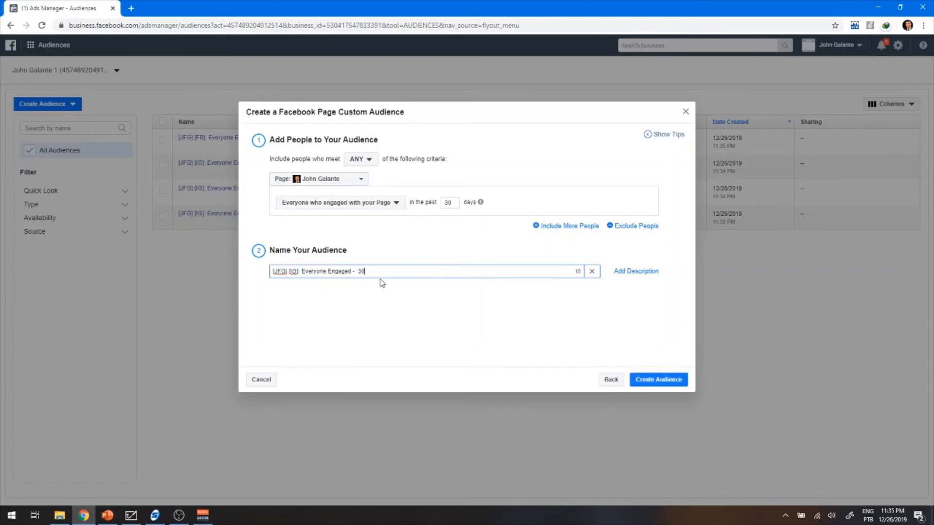
- Replace IG with FB in the 30-day audience's name so it reads "[JFG] [FB]: Everyone Engaged - 30"
click(297, 272)
key(BackSpace)
key(BackSpace)
text(FB)
text((test))
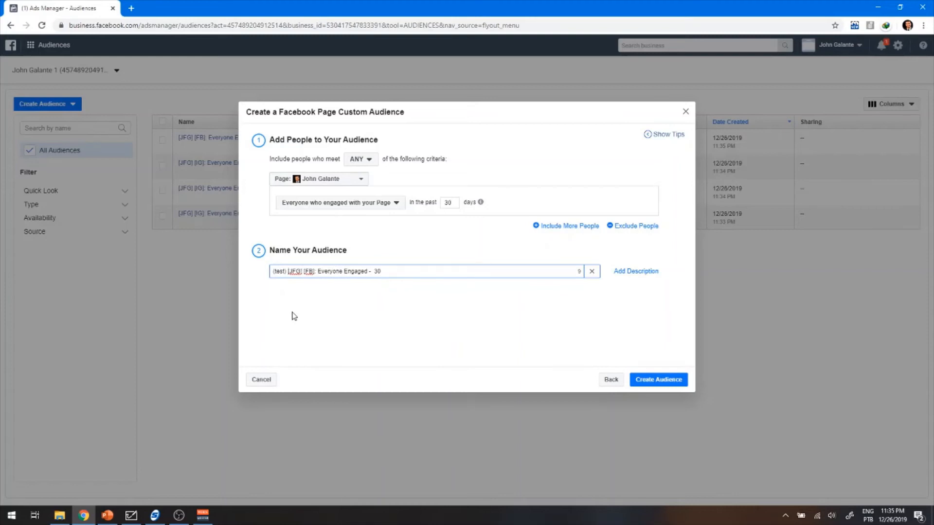
key(BackSpace)
key(BackSpace)
key(BackSpace)
key(BackSpace)
key(BackSpace)
key(BackSpace)
key(BackSpace)
- Create the 30-day Facebook Page audience and close the creation dialog
click(650, 382)
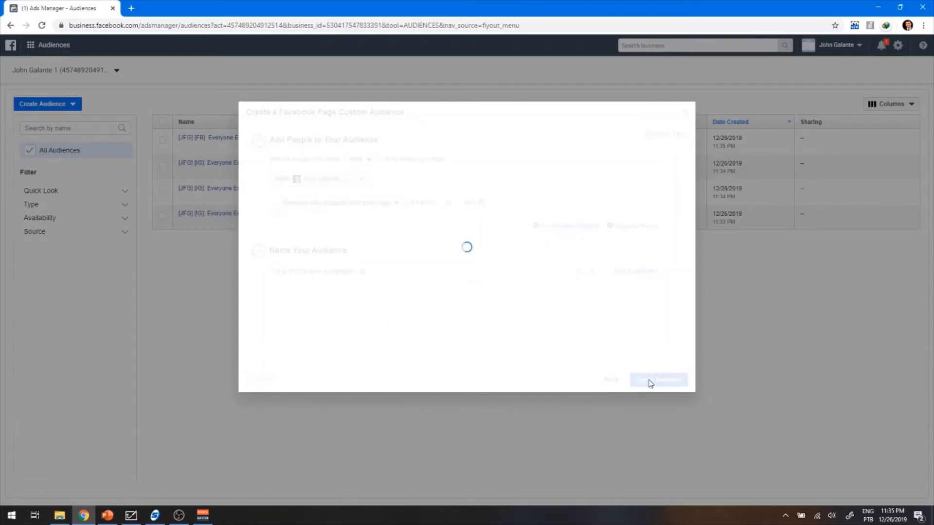
click(677, 339)
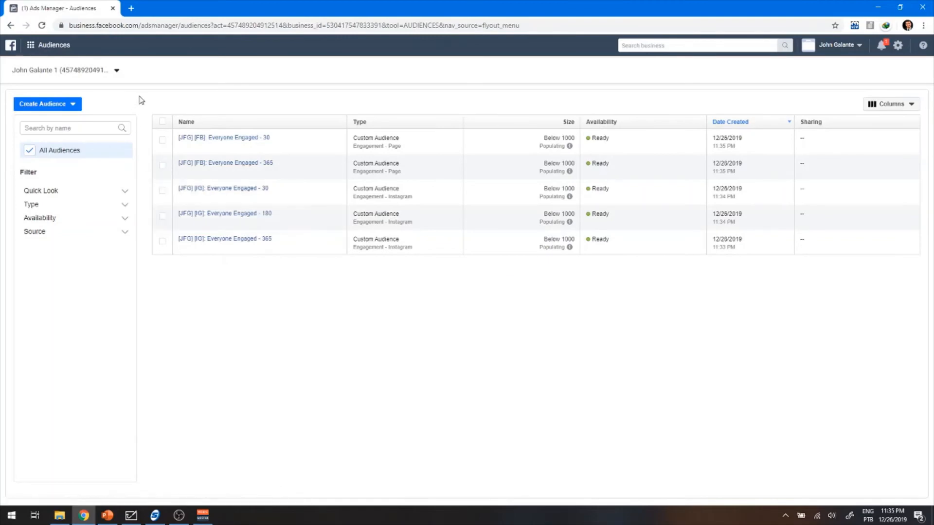
- Examine the naming pattern and types of the Facebook and Instagram audiences in the audience list
scroll(139, 97, up, 5)
scroll(153, 142, down, 3)
scroll(150, 142, up, 1)
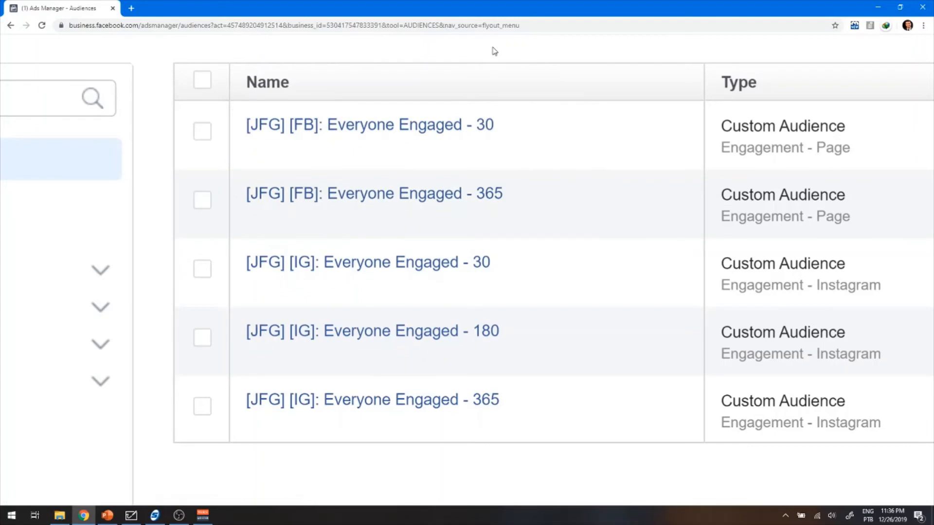
key(ctrl+0)
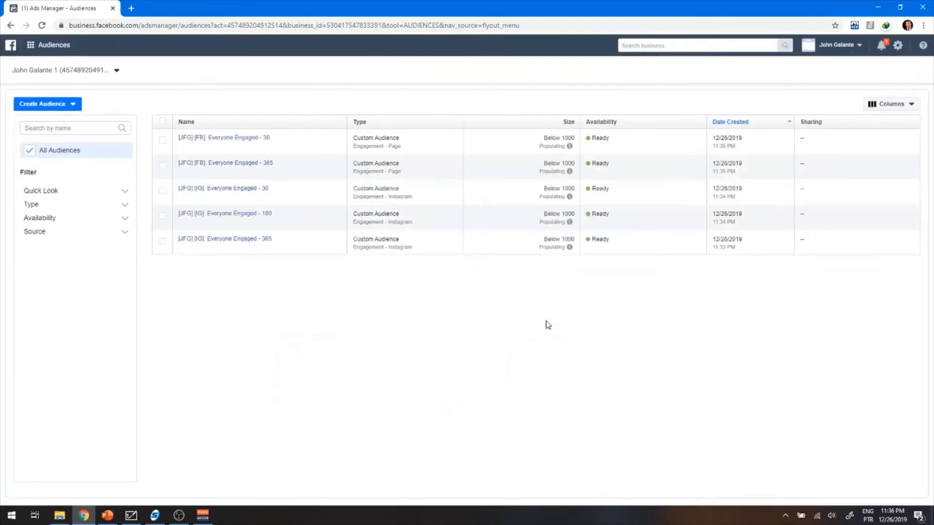
scroll(244, 123, up, 5)
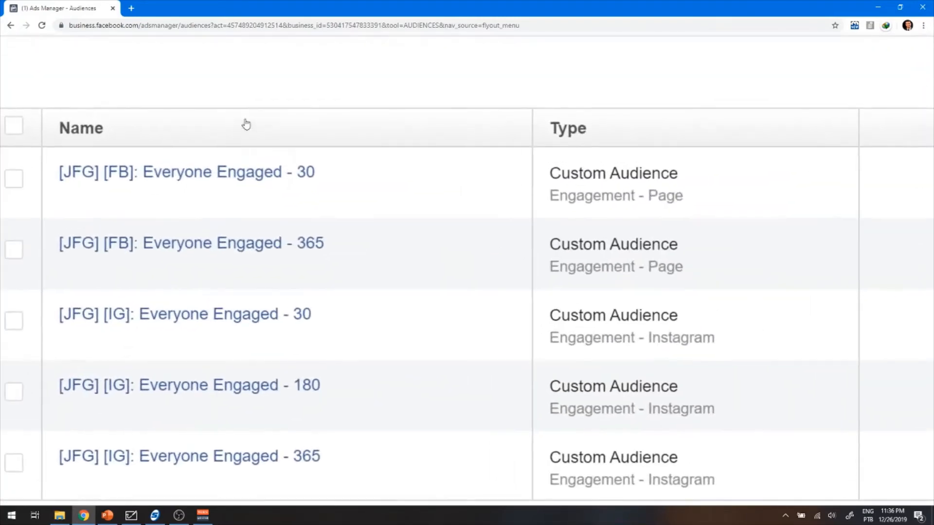
scroll(292, 166, left, 5)
scroll(567, 271, right, 5)
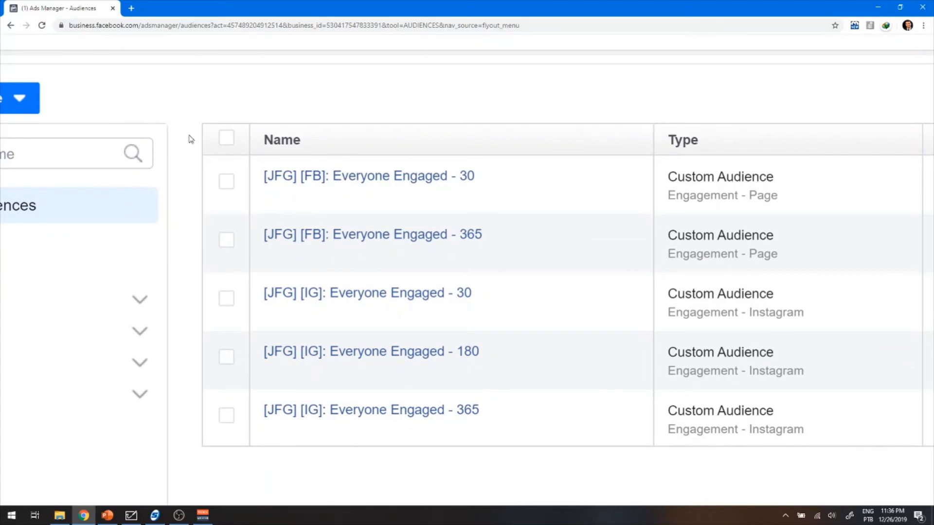
- Capture a screen snip of the audience names in the list and dismiss the snip notification
scroll(190, 139, down, 1)
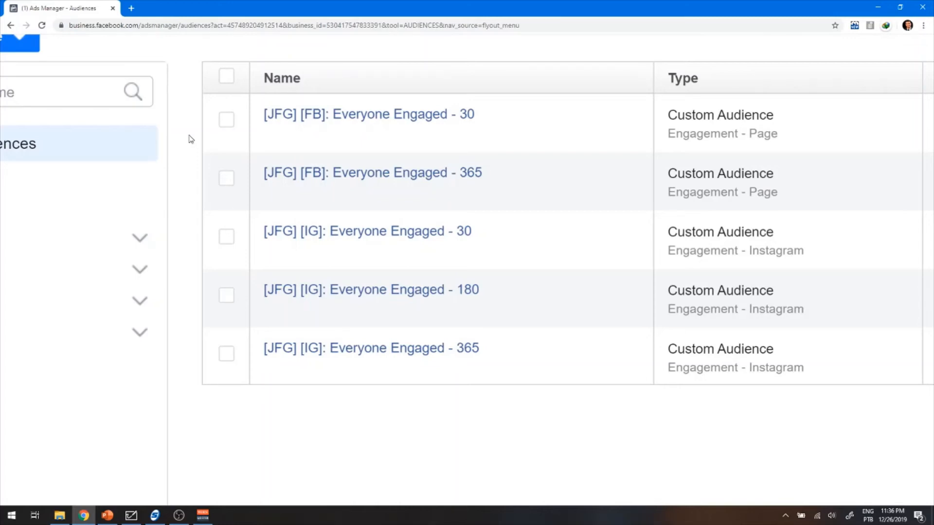
key(super+shift+s)
drag(199, 61, 661, 418)
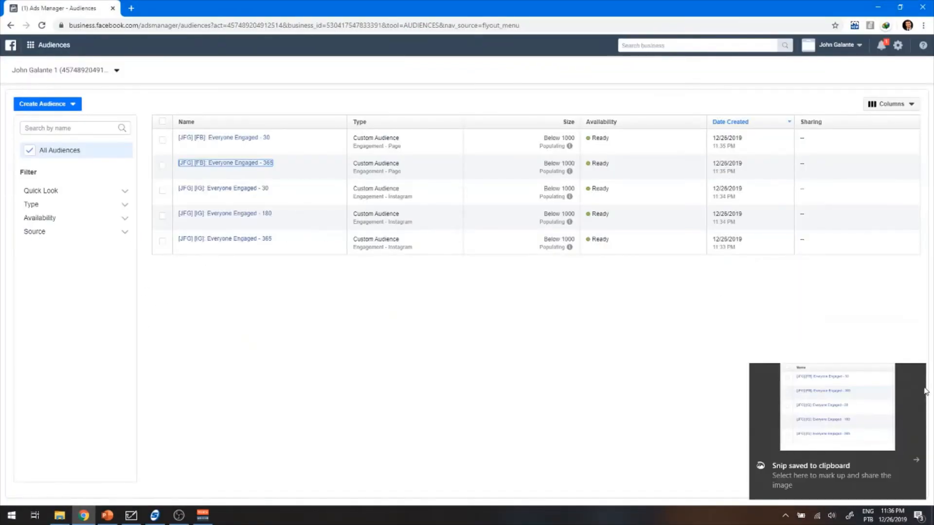
click(916, 460)
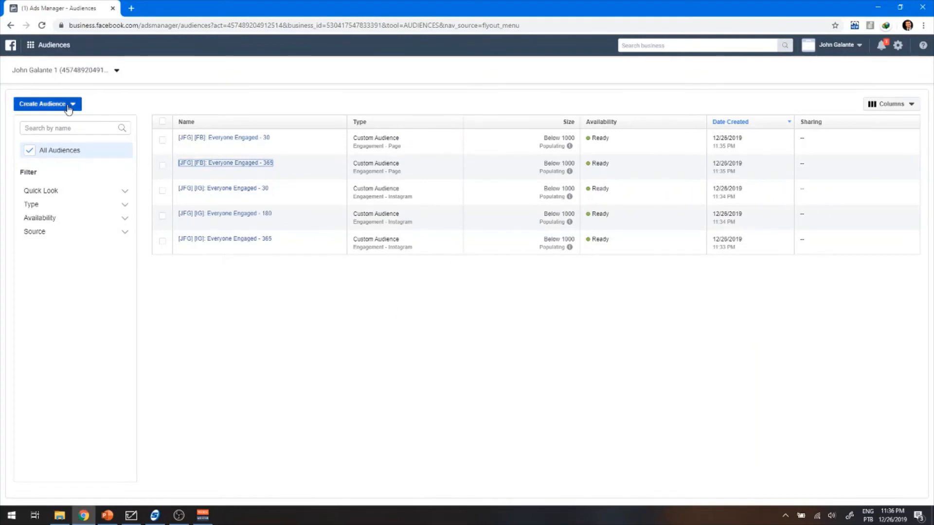
- Search the audiences by name for "[FB]" and look over the filtered list
click(64, 128)
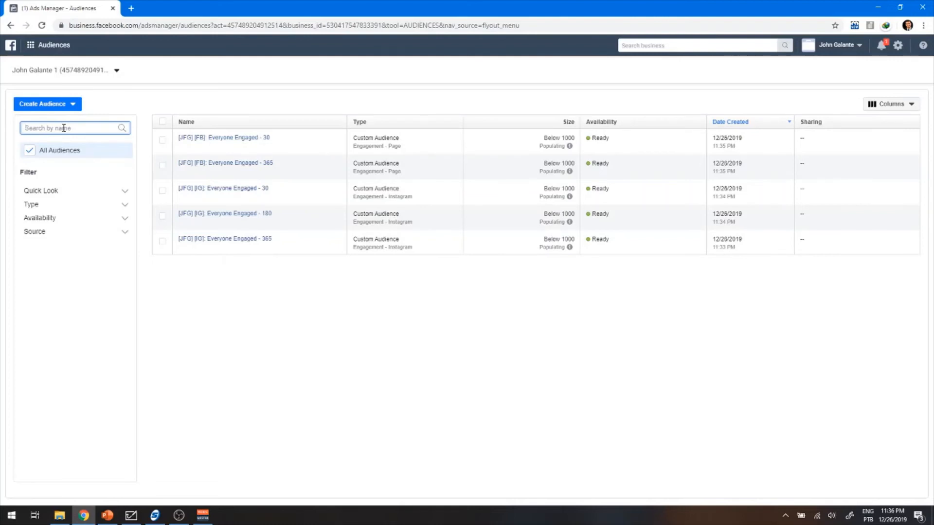
text(])
key(BackSpace)
text([FB)
click(122, 128)
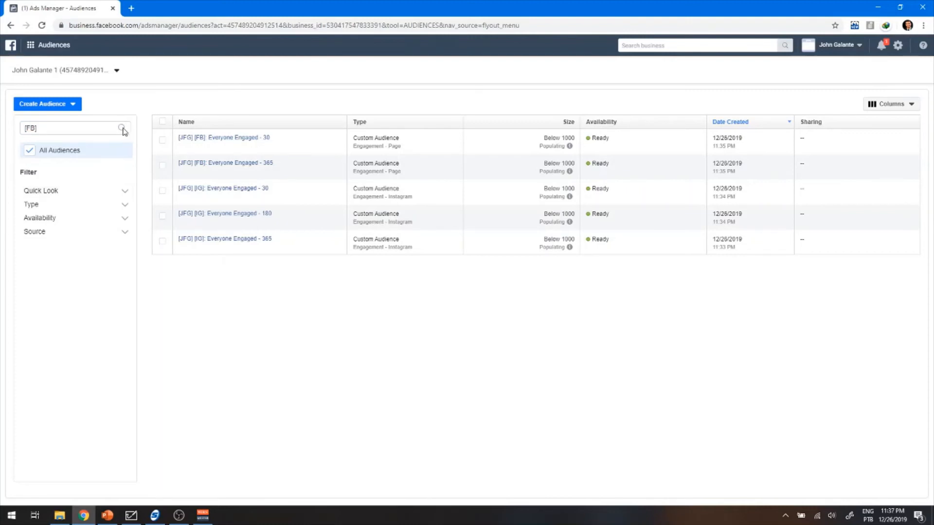
click(90, 128)
key(Return)
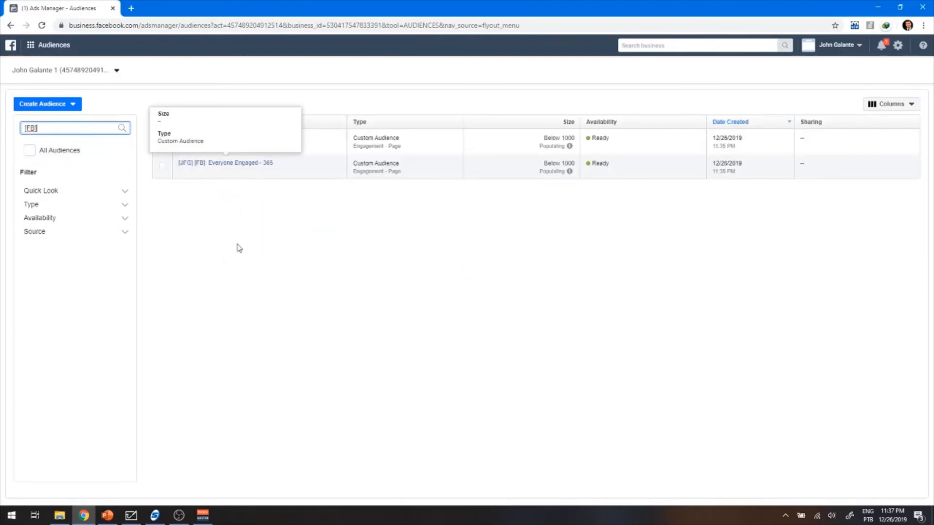
scroll(253, 274, up, 5)
scroll(252, 273, up, 2)
scroll(252, 278, down, 5)
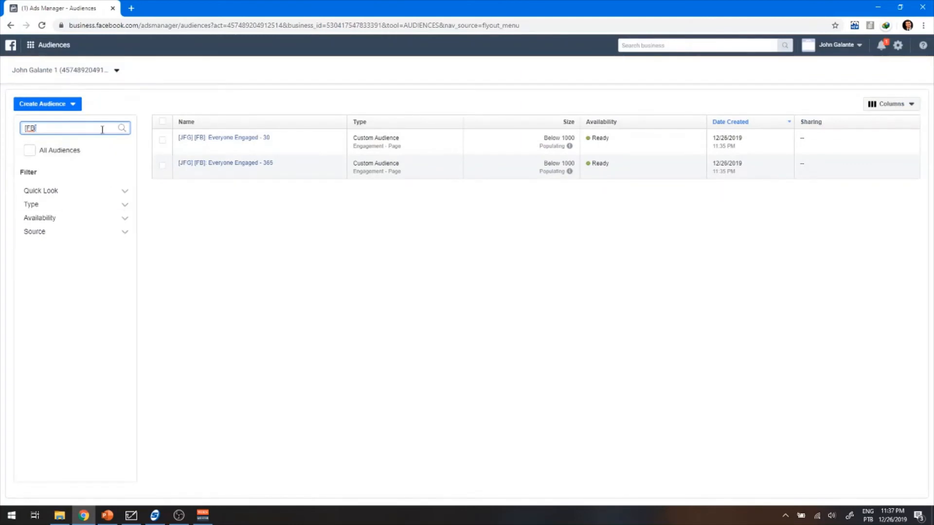
- Replace the search text with 180 to find the audiences with that engagement window
key(BackSpace)
key(BackSpace)
key(BackSpace)
key(BackSpace)
text([)
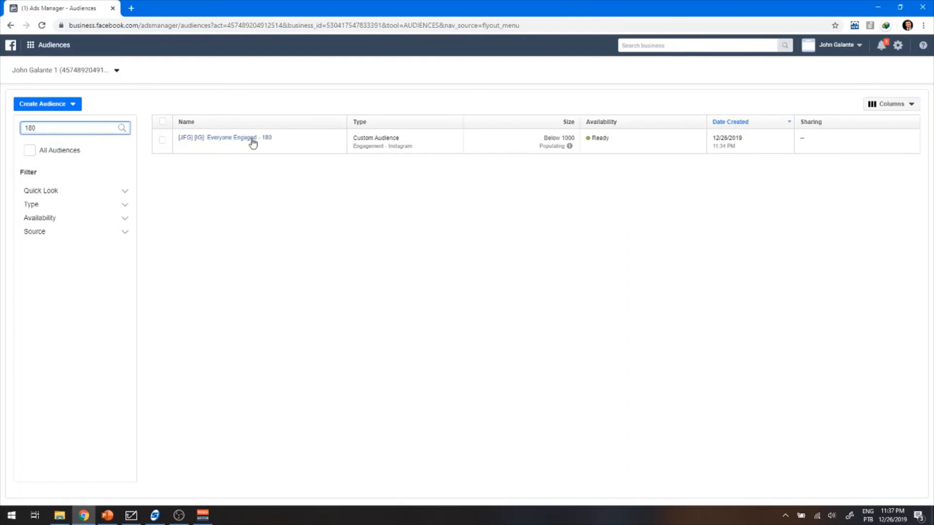
- Replace the audience search text with 30 to find the audiences with that engagement window
double_click(79, 129)
text(30)
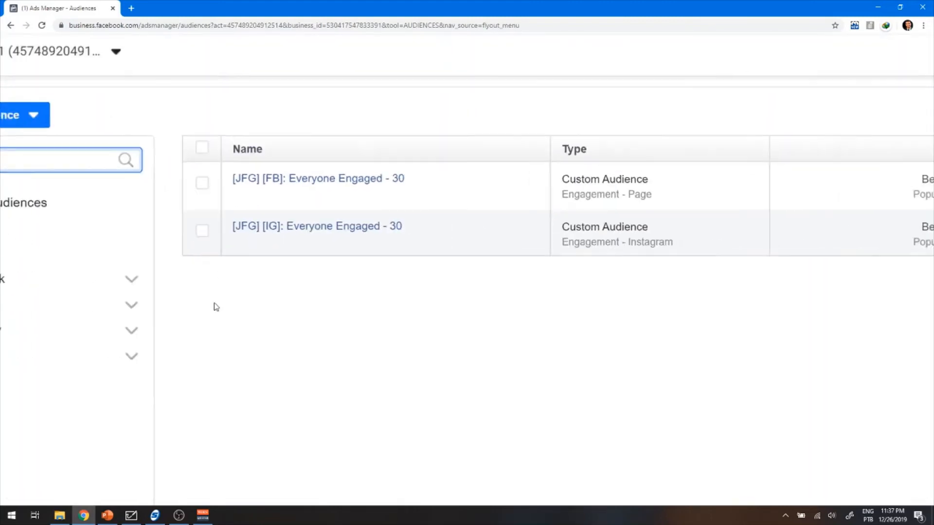
- Start a custom audience from the Instagram business profile source and choose the second listed profile
click(6, 121)
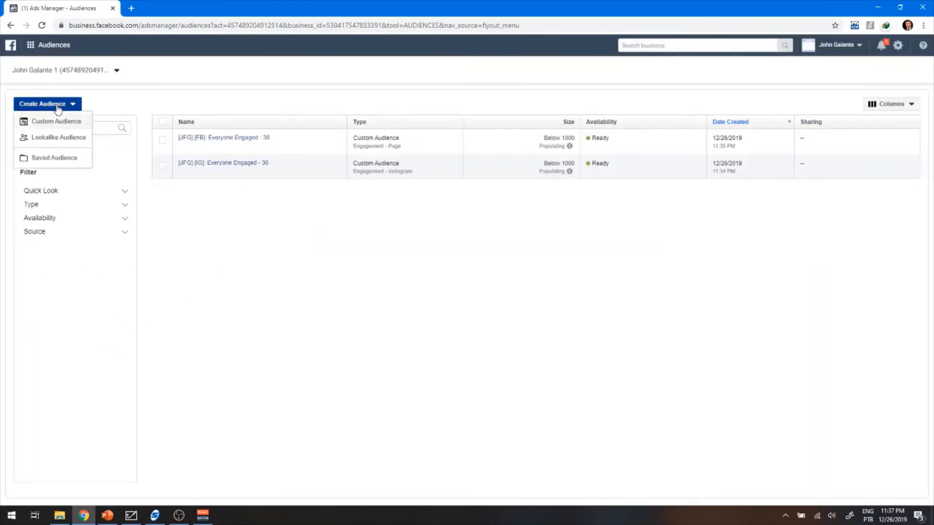
click(56, 121)
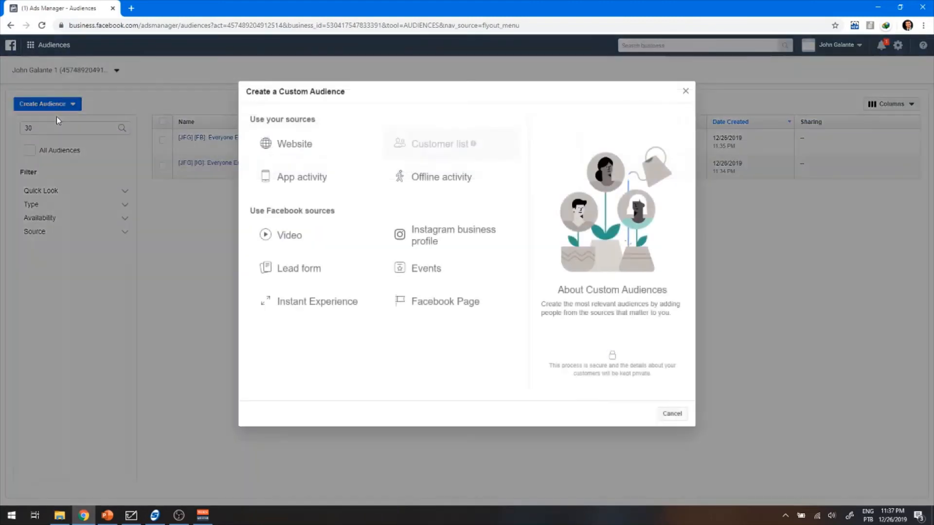
click(457, 238)
click(319, 180)
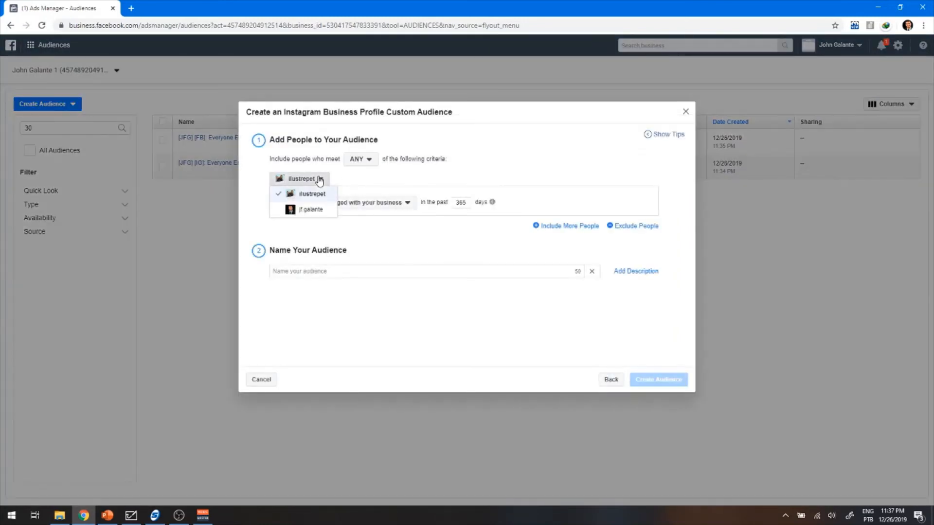
click(309, 209)
- Set the audience criterion to "People who sent a message to your business profile"
click(308, 209)
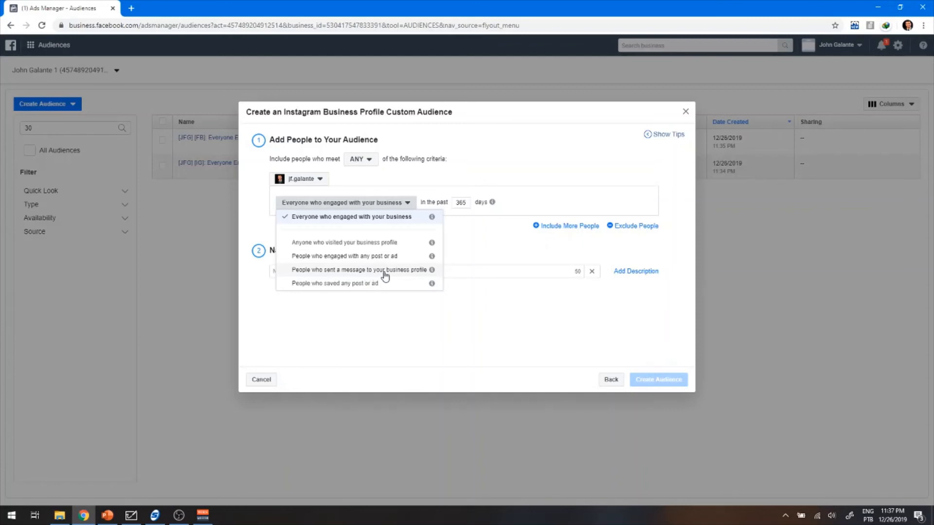
mouse_move(432, 274)
click(417, 270)
click(416, 270)
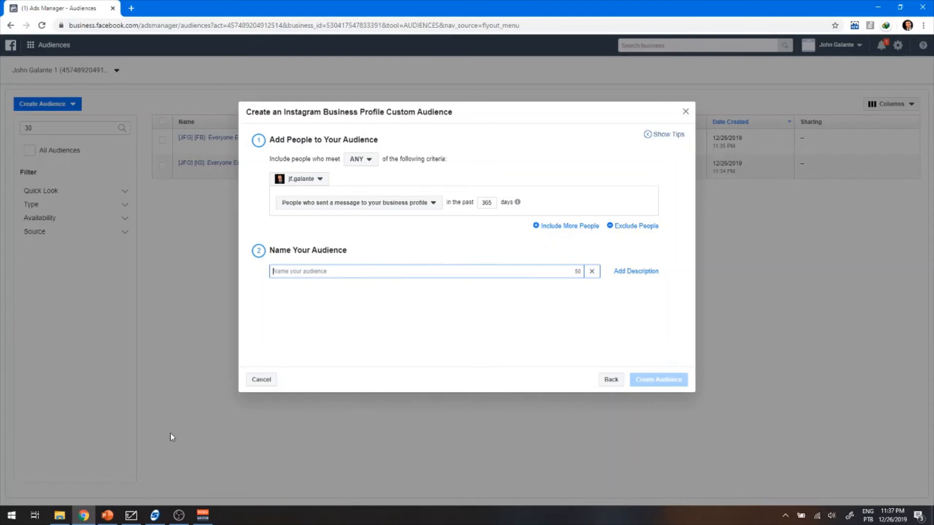
- Copy the selected audience naming line from the PowerPoint slide and paste it as the new audience's name in Ads Manager
click(107, 515)
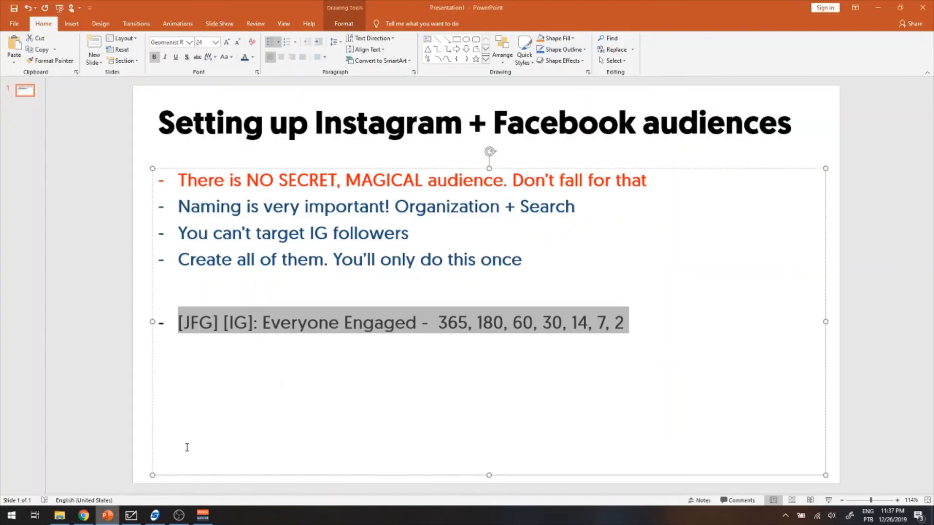
key(ctrl+c)
click(84, 515)
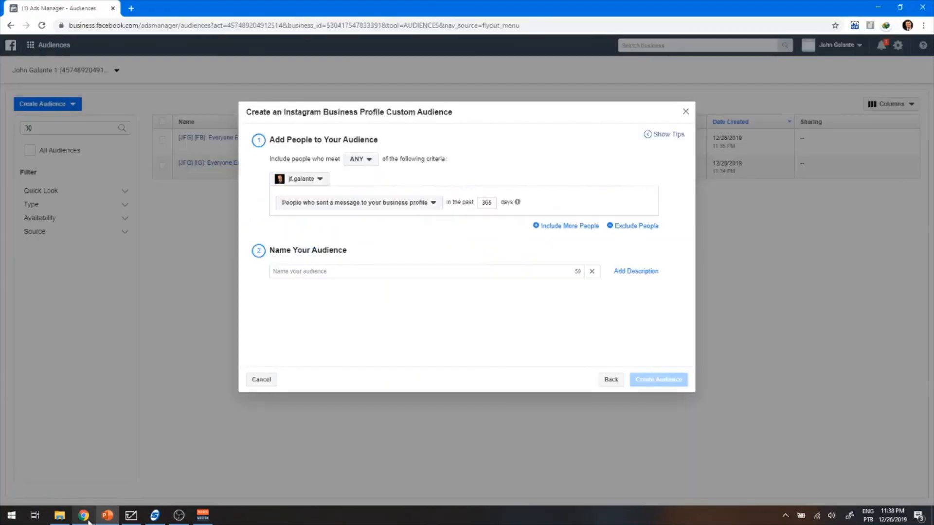
key(ctrl+v)
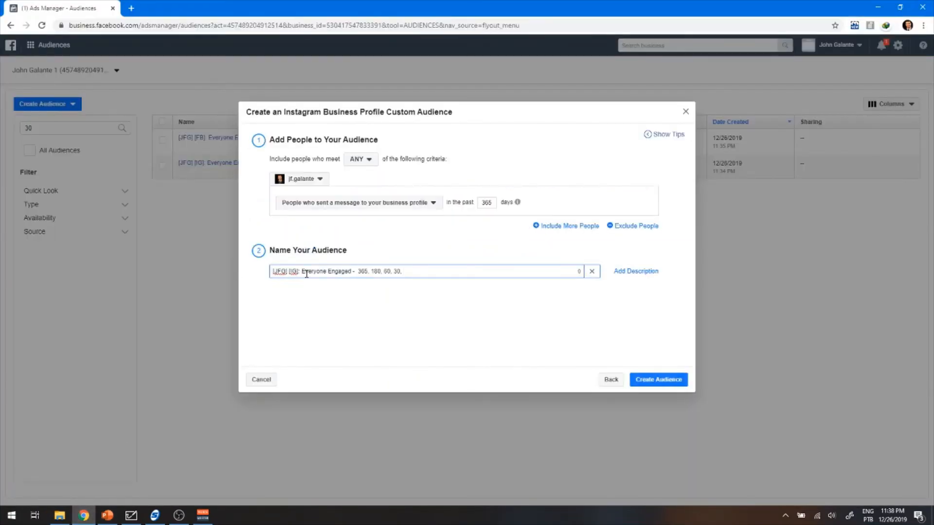
- Edit the audience name to "[JFG] [IG]: Sent Message - 365", create the audience and close the completion dialog
drag(303, 272, 353, 273)
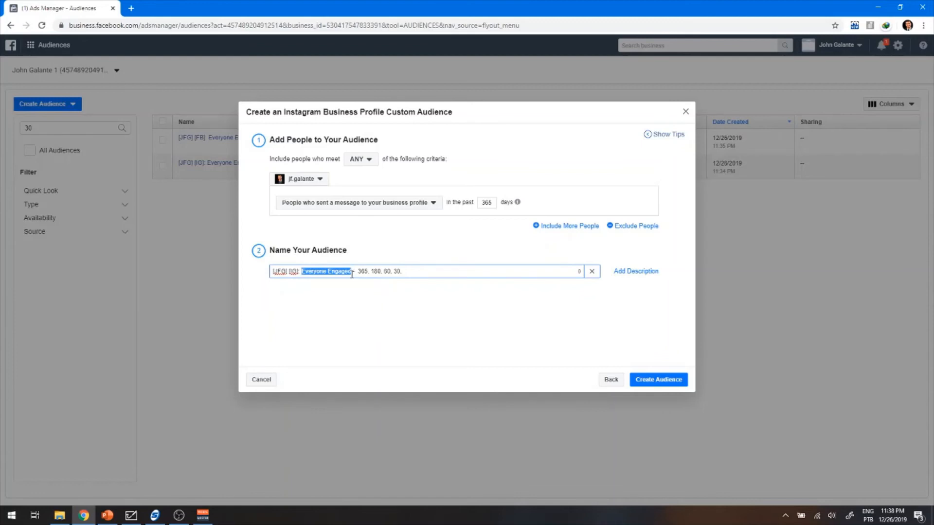
key(BackSpace)
text(Mes)
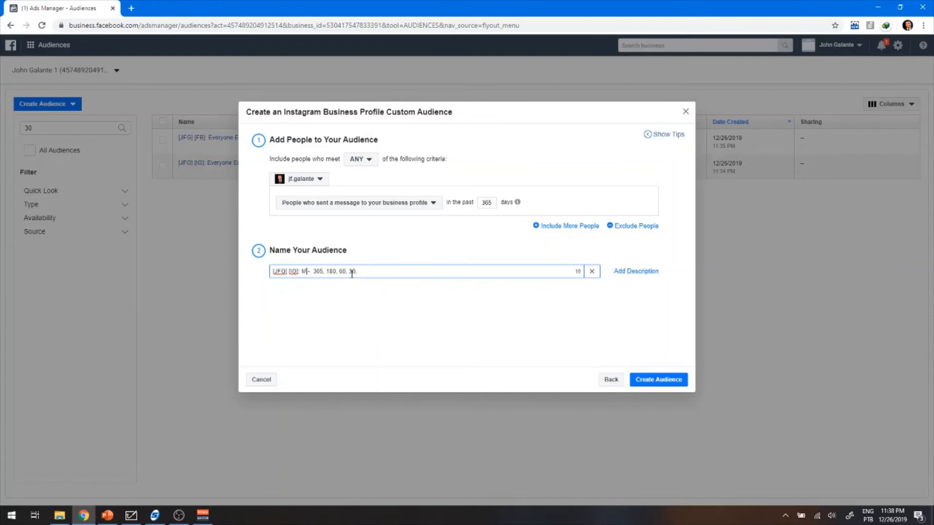
key(BackSpace)
key(BackSpace)
key(BackSpace)
text(Sent Message)
drag(356, 274, 464, 273)
key(BackSpace)
click(667, 383)
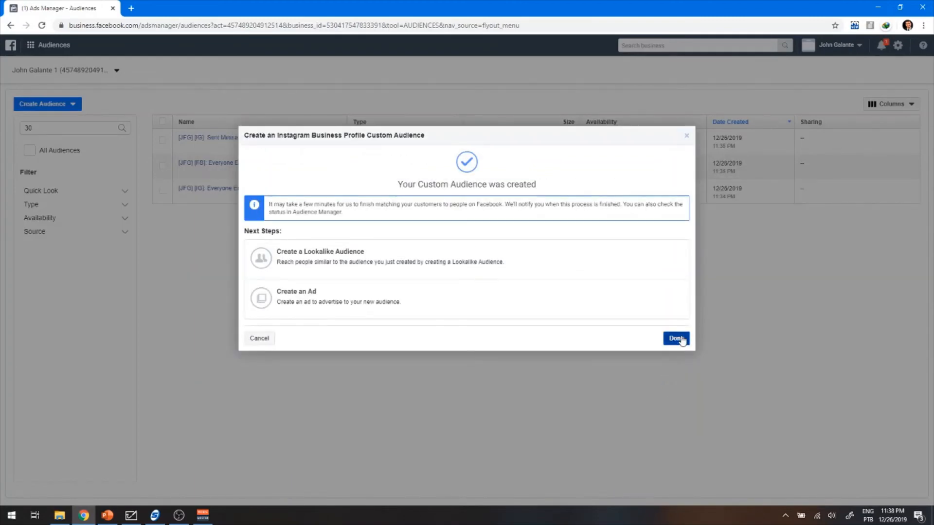
click(680, 339)
- Start a Facebook Page custom audience with the criterion "People who saved your Page or any post"
click(68, 106)
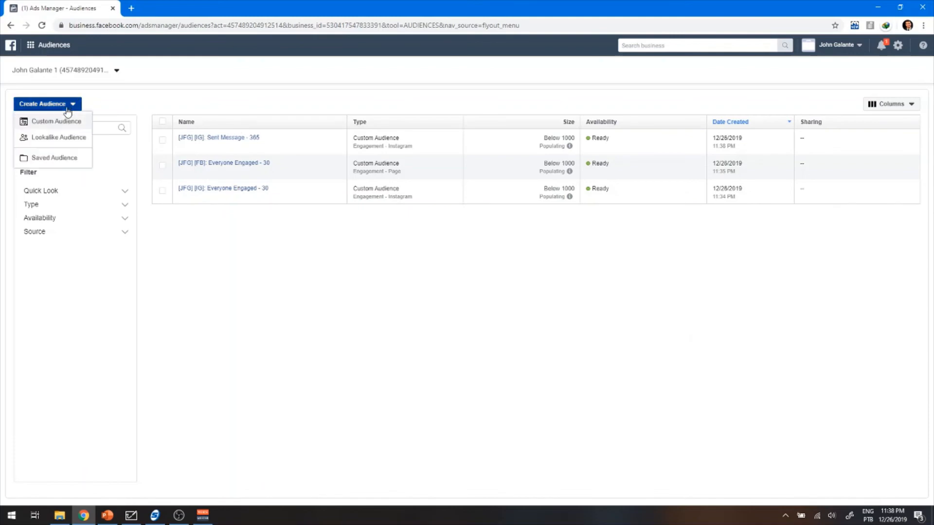
click(61, 128)
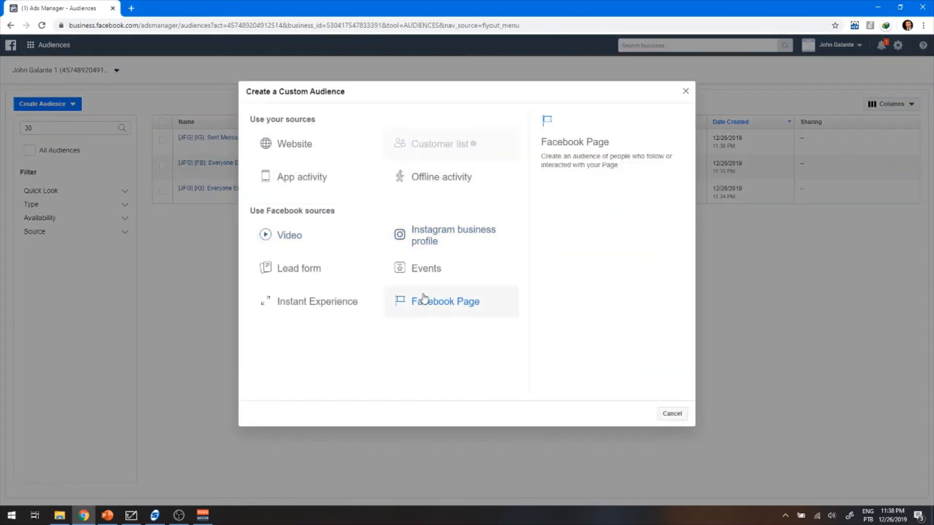
click(435, 309)
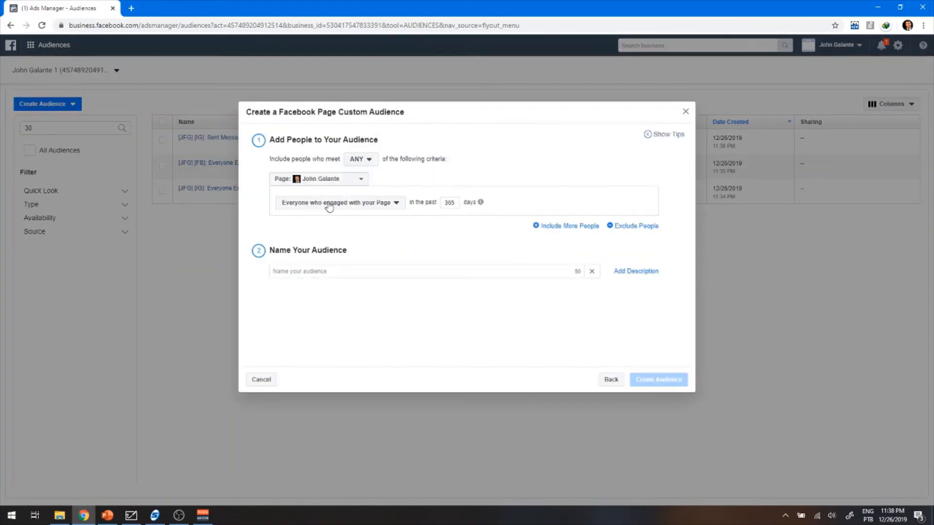
click(328, 205)
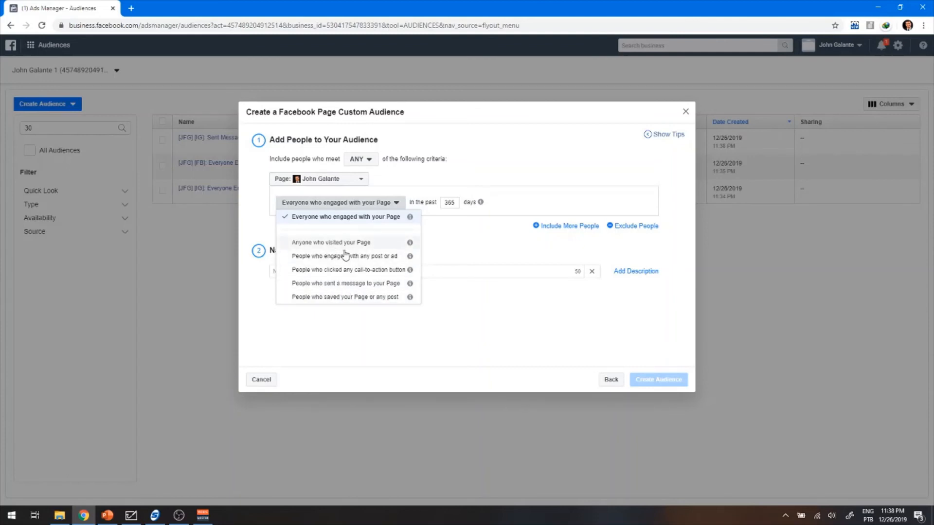
click(331, 297)
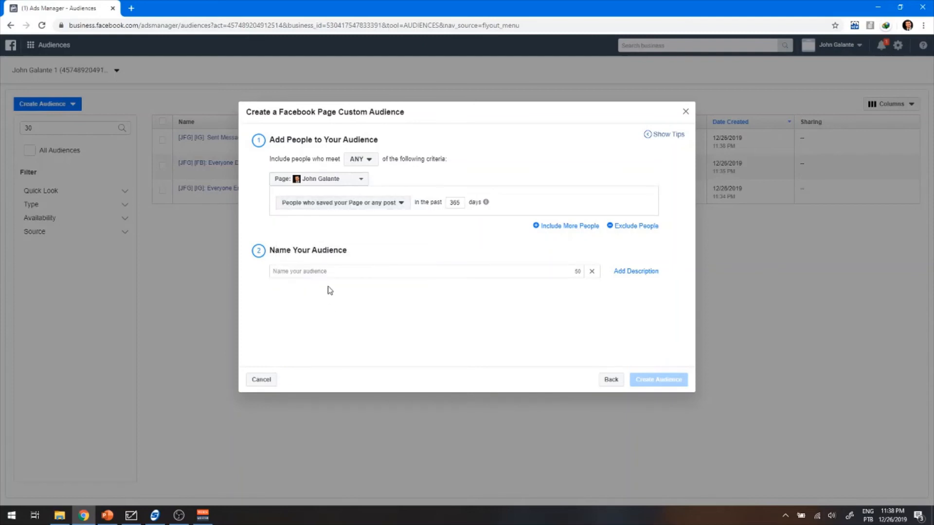
- Paste the copied naming line as the audience name and change its platform tag from IG to FB
click(332, 271)
key(ctrl+v)
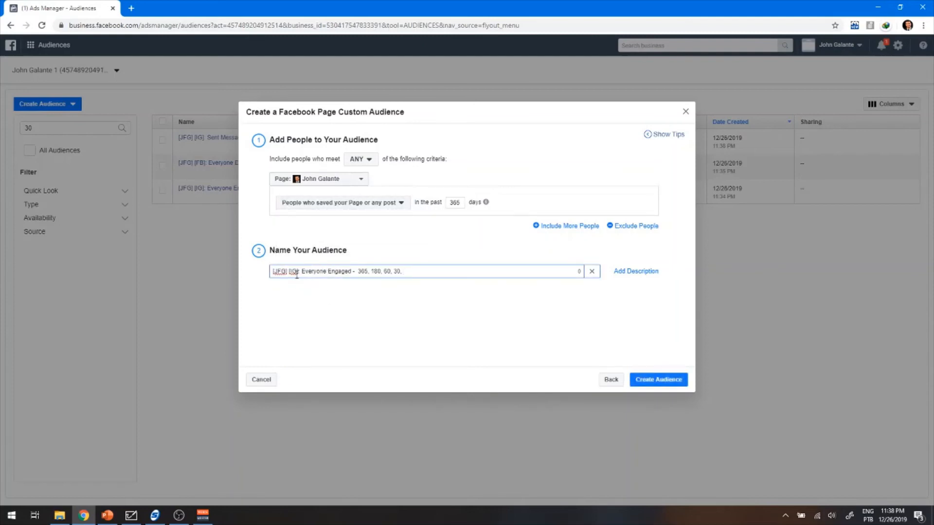
key(BackSpace)
key(BackSpace)
text(FB)
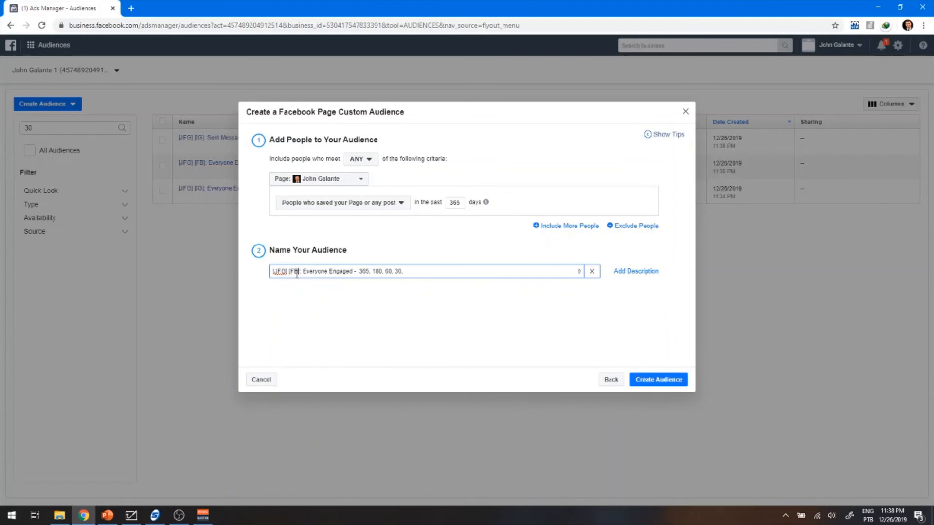
- Replace "Everyone Engaged" and the list of windows so that the audience name reads "[JFG] [FB]: Saved - 30D"
click(353, 272)
key(BackSpace)
key(BackSpace)
key(BackSpace)
key(BackSpace)
key(BackSpace)
key(BackSpace)
key(BackSpace)
key(BackSpace)
key(BackSpace)
key(BackSpace)
key(BackSpace)
key(BackSpace)
key(BackSpace)
key(BackSpace)
key(BackSpace)
key(BackSpace)
text(Saved)
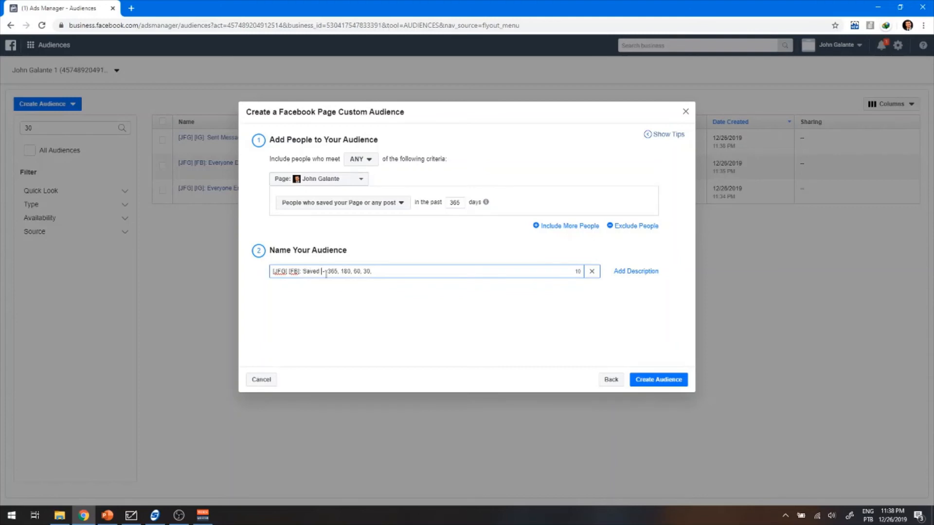
drag(328, 274, 415, 260)
key(BackSpace)
text(30)
- Set the engagement window to 30 days, create the Facebook Page audience and close the completion dialog
click(461, 202)
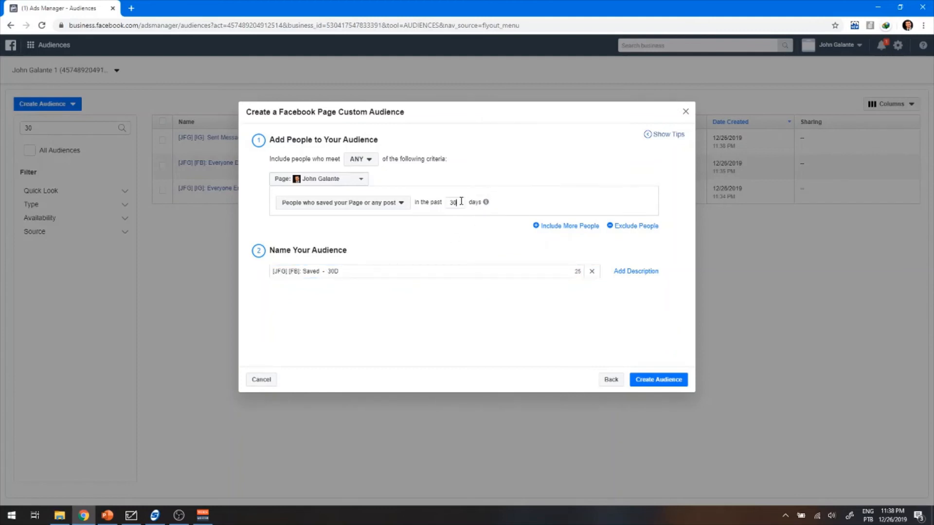
click(650, 380)
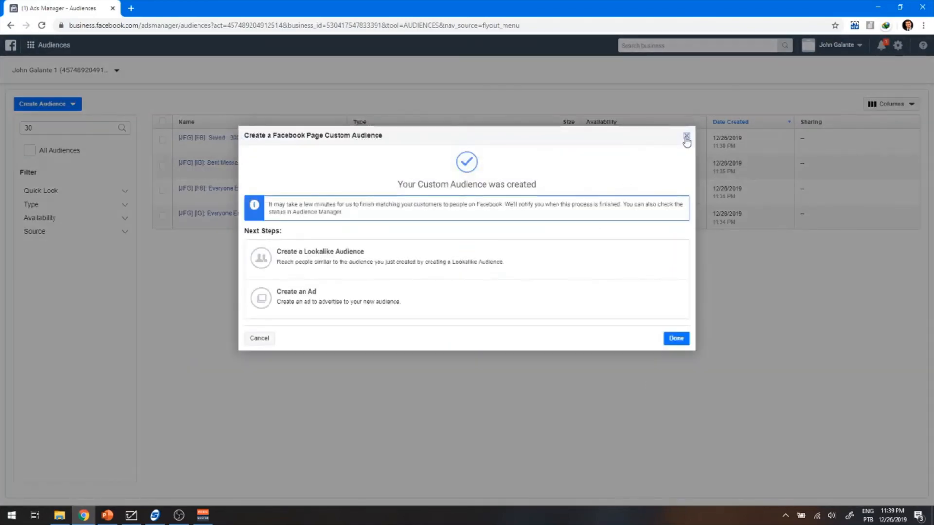
click(687, 138)
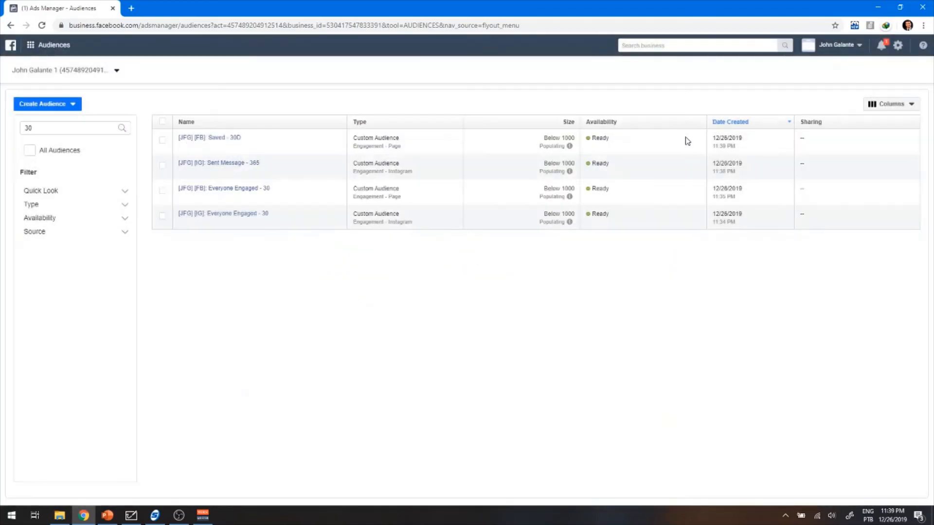
- Clear the audience search and examine the names and types in the full audience list
click(103, 126)
key(BackSpace)
key(BackSpace)
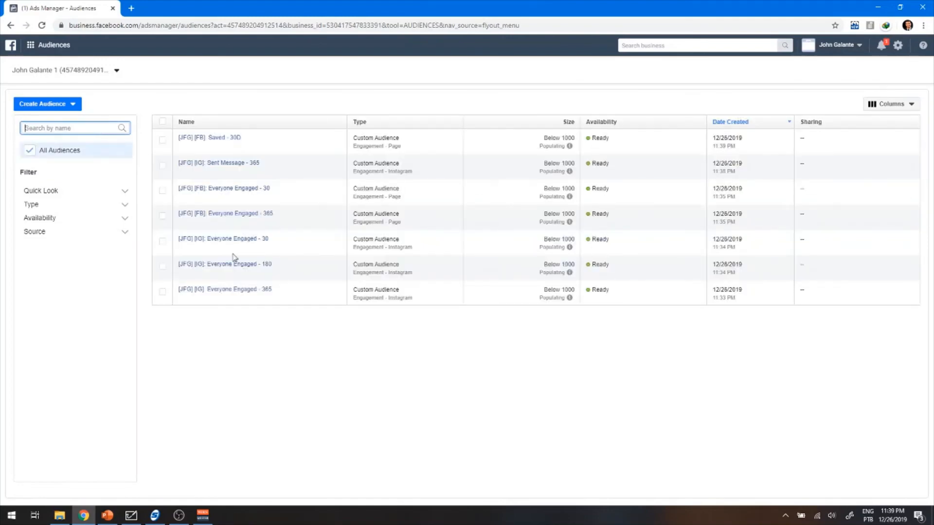
scroll(221, 399, up, 5)
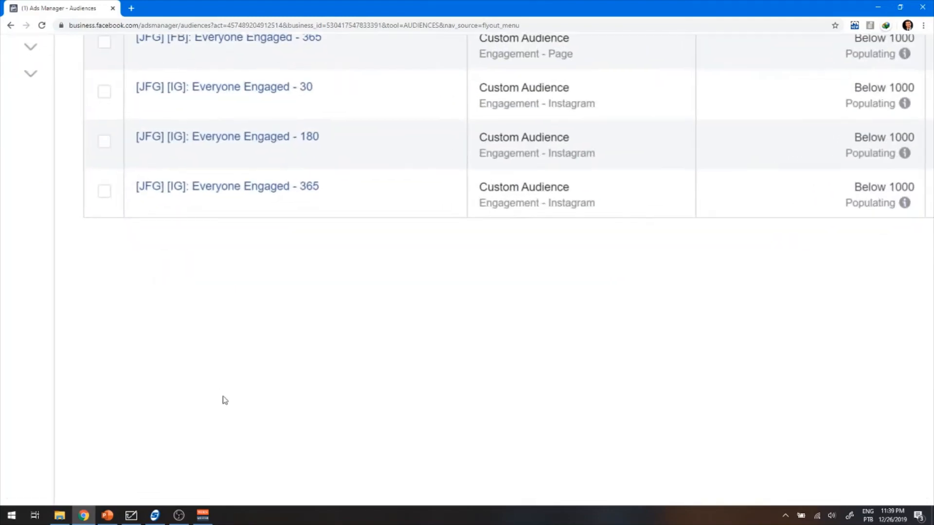
scroll(225, 400, up, 5)
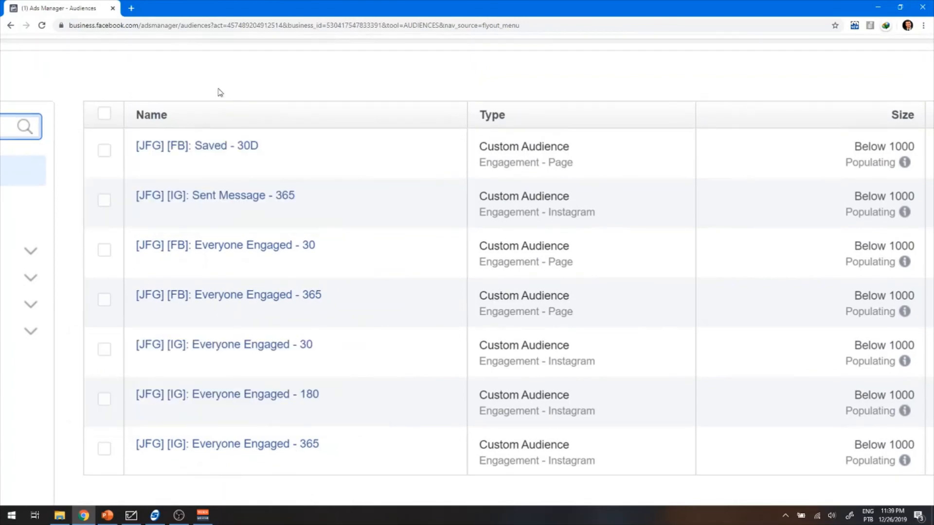
scroll(220, 92, left, 3)
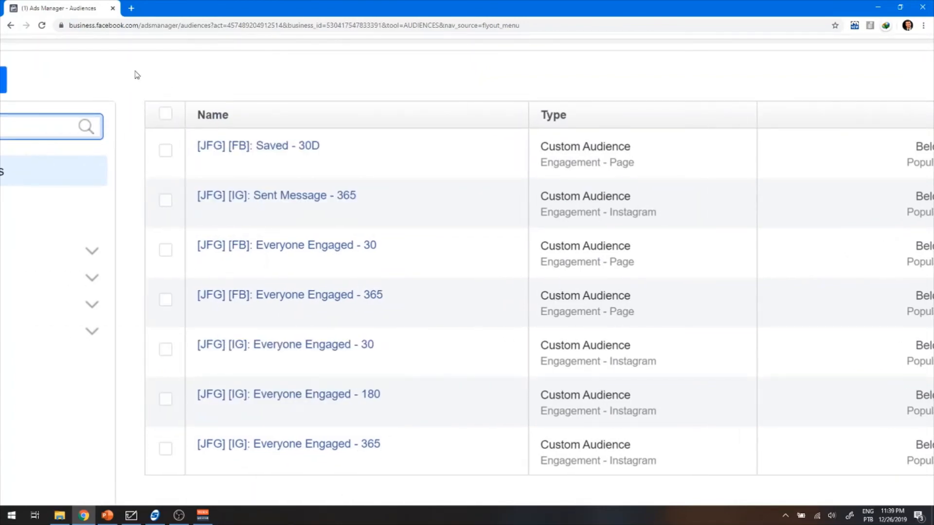
scroll(136, 75, down, 5)
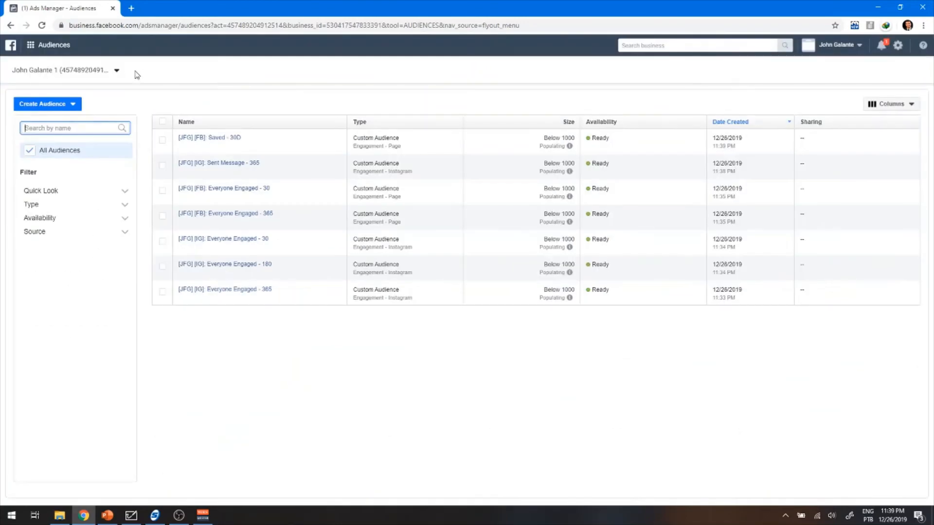
- Start another Instagram business profile custom audience for the second listed profile and open its engagement criteria options
click(68, 106)
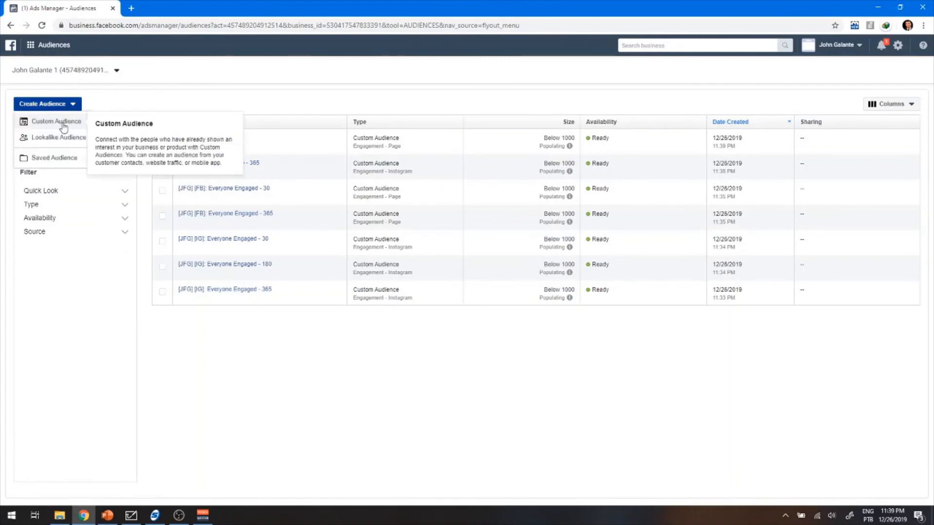
click(63, 126)
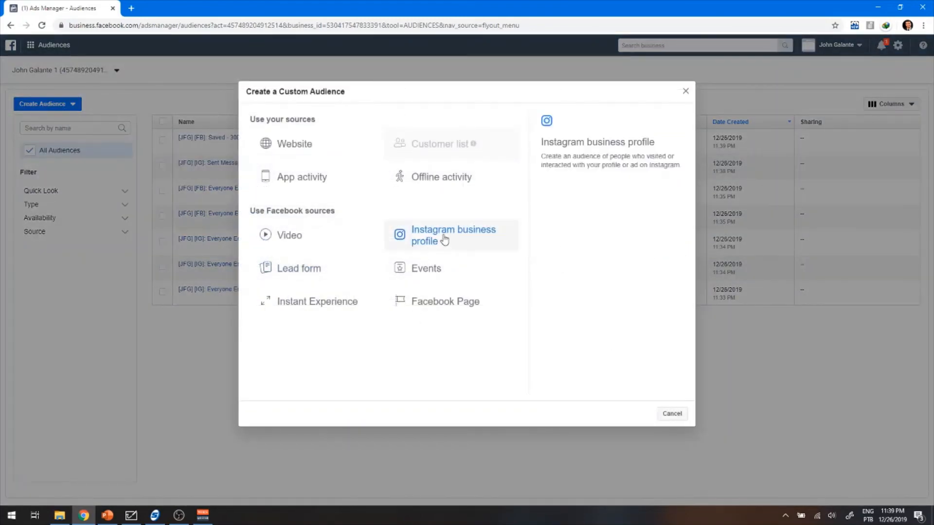
click(443, 239)
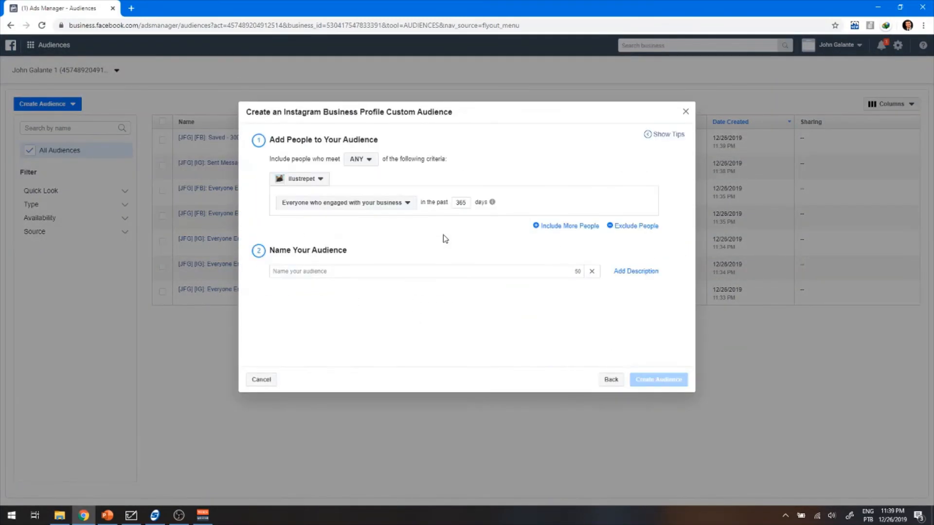
click(321, 178)
click(309, 208)
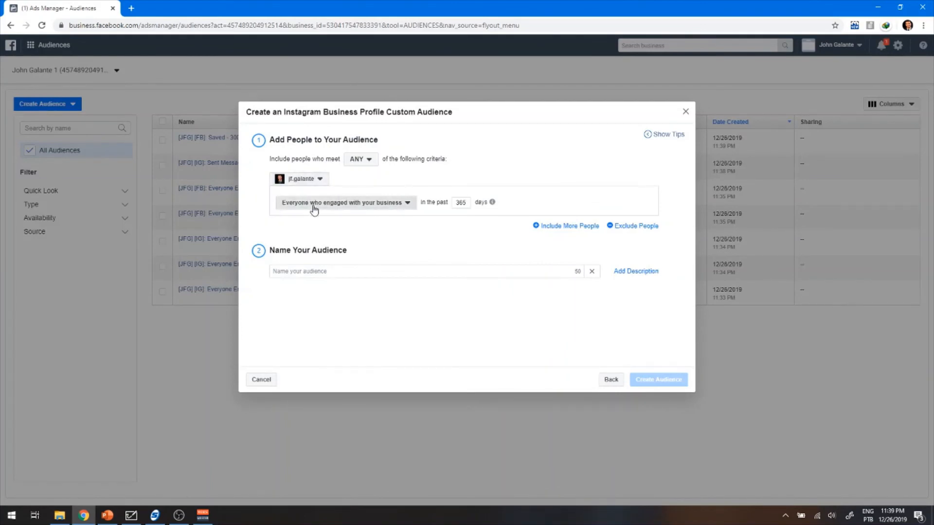
click(314, 203)
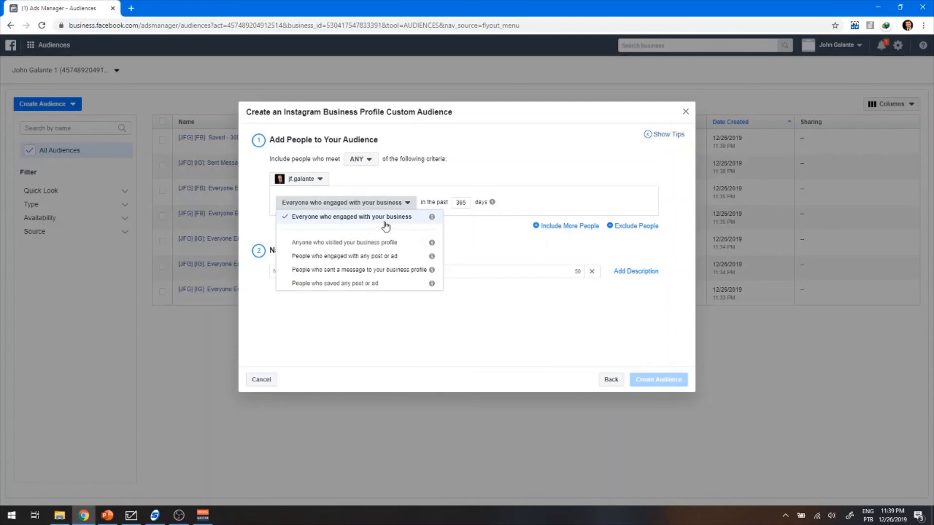
- Switch to Microsoft Whiteboard, write a circled 90 in red beside the 60, connect the two numbers and circle the 60 again
mouse_move(115, 519)
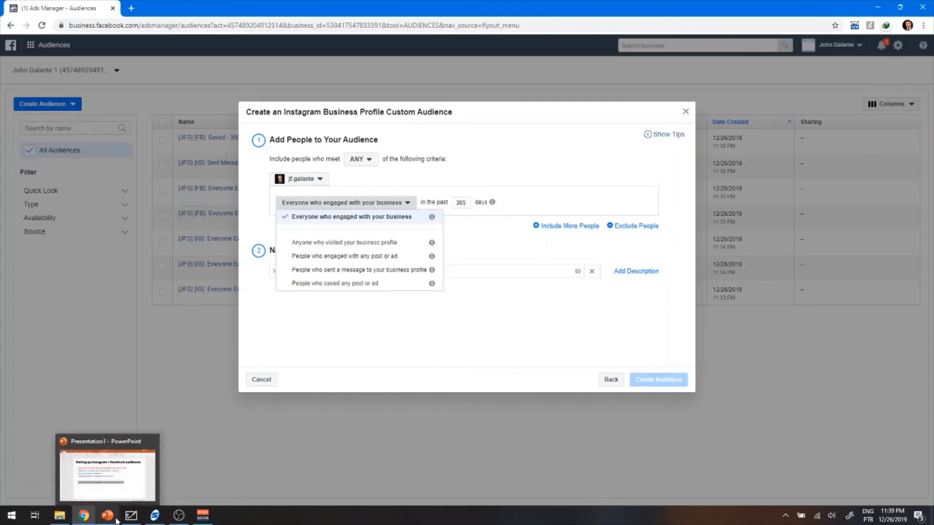
click(125, 497)
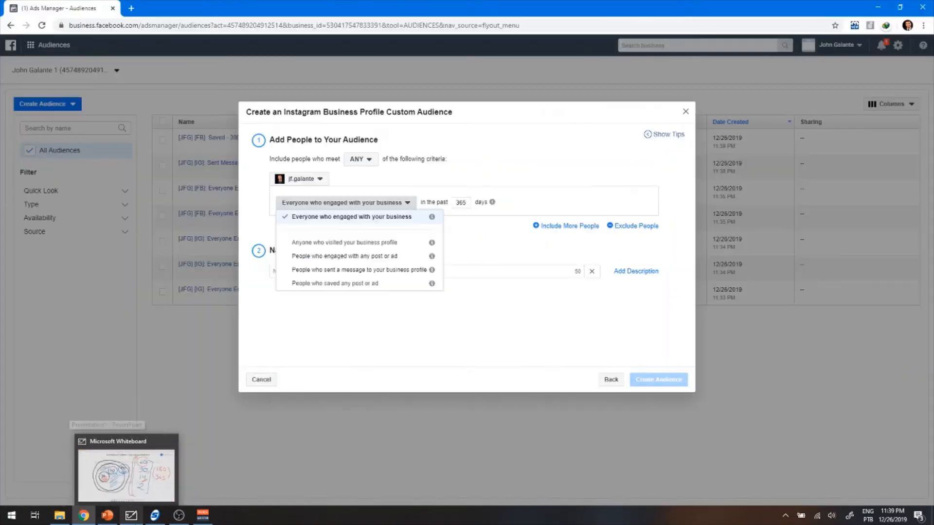
click(129, 486)
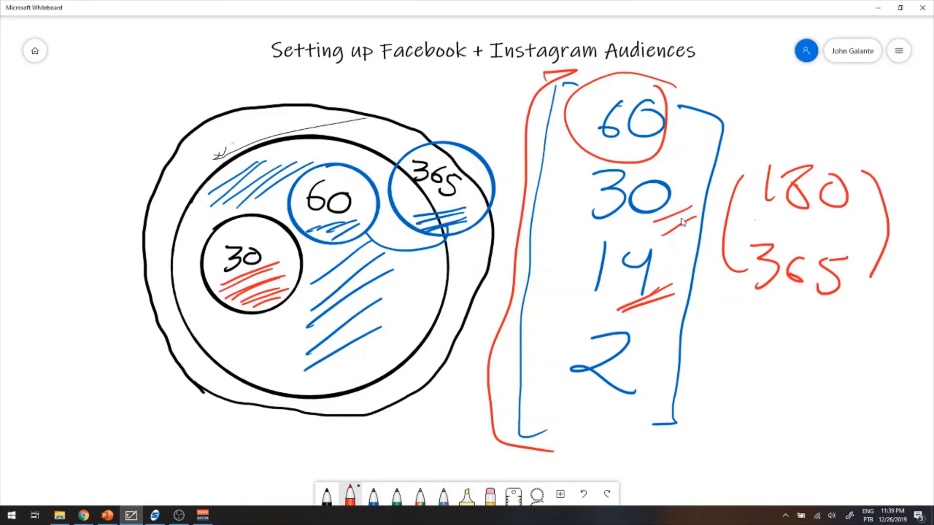
drag(787, 108, 759, 141)
mouse_move(795, 117)
mouse_down()
mouse_move(782, 125)
mouse_move(794, 118)
mouse_up()
mouse_move(784, 74)
mouse_down()
mouse_move(752, 85)
mouse_move(800, 145)
mouse_up()
drag(680, 110, 734, 103)
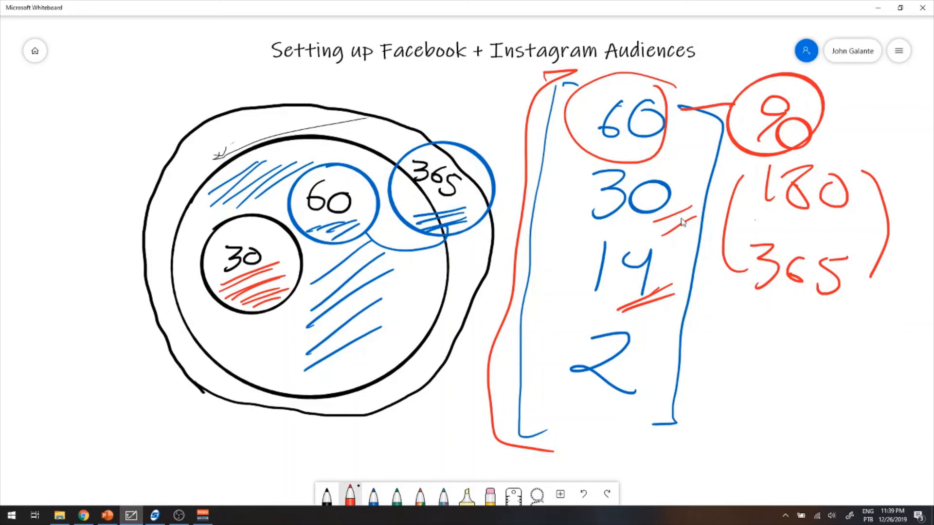
mouse_move(661, 78)
mouse_down()
mouse_move(568, 136)
mouse_move(670, 102)
mouse_up()
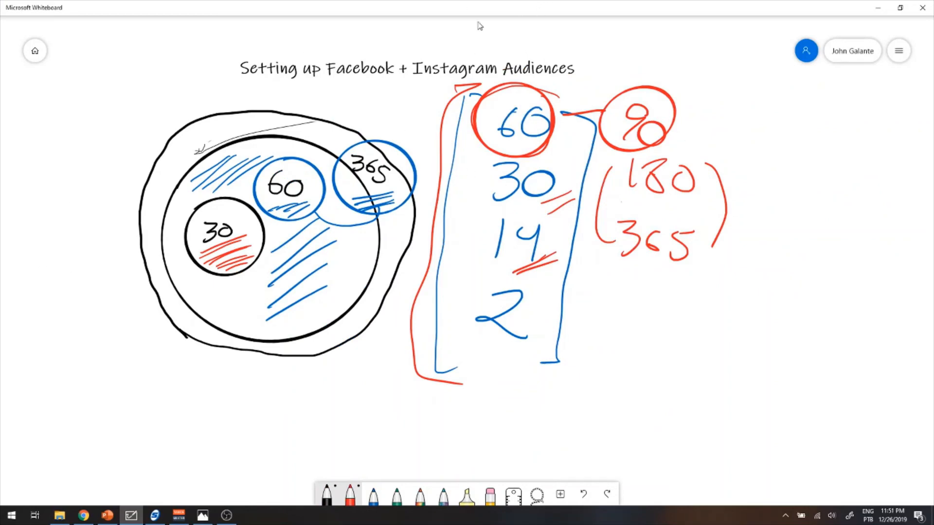
click(89, 521)
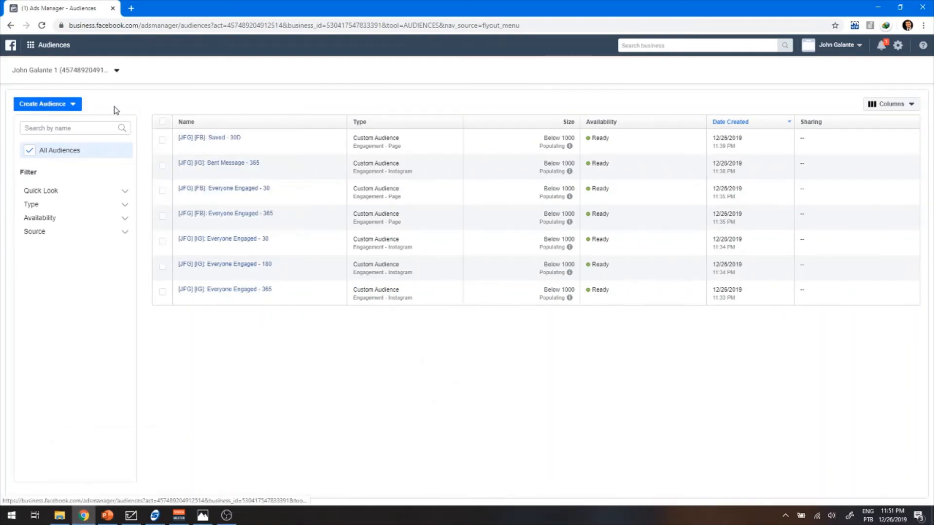
click(130, 516)
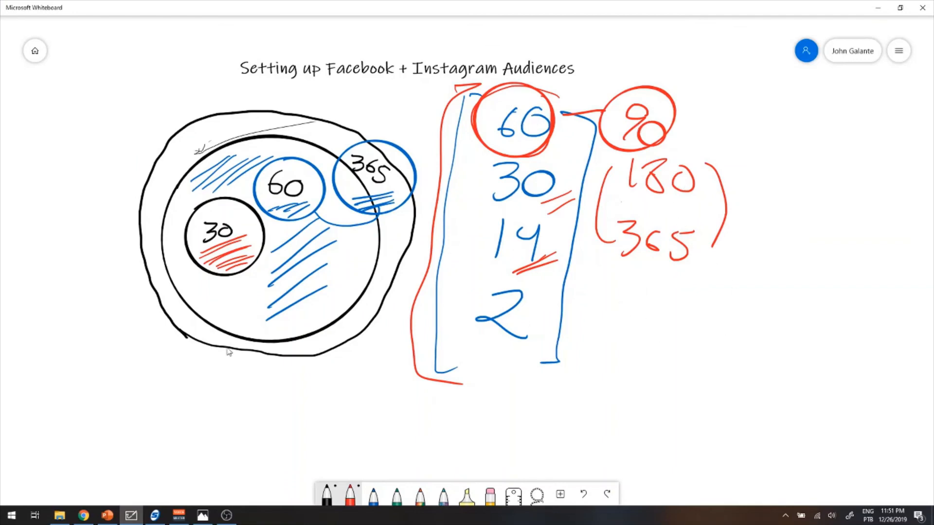
- Switch to Ads Manager, review the engagement criteria for an Instagram business profile custom audience of the second listed profile, and close it without creating the audience
click(84, 515)
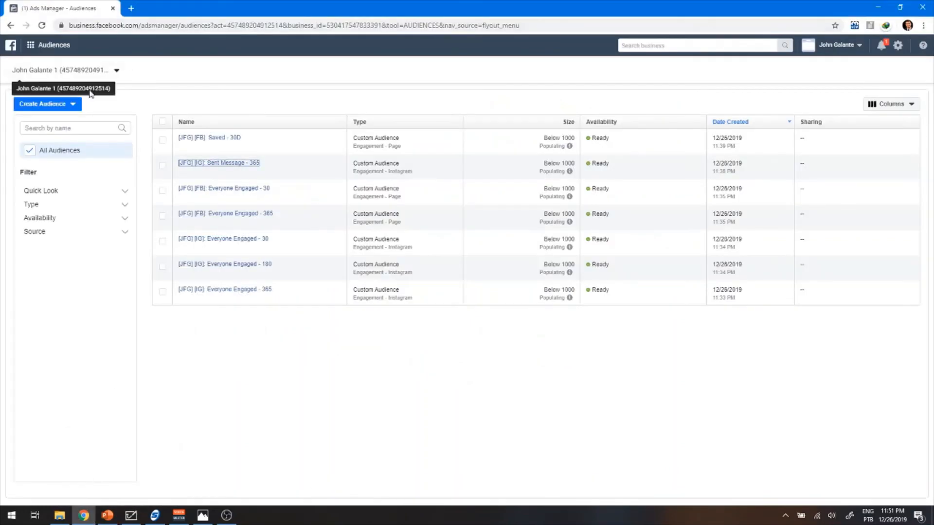
click(72, 104)
click(51, 121)
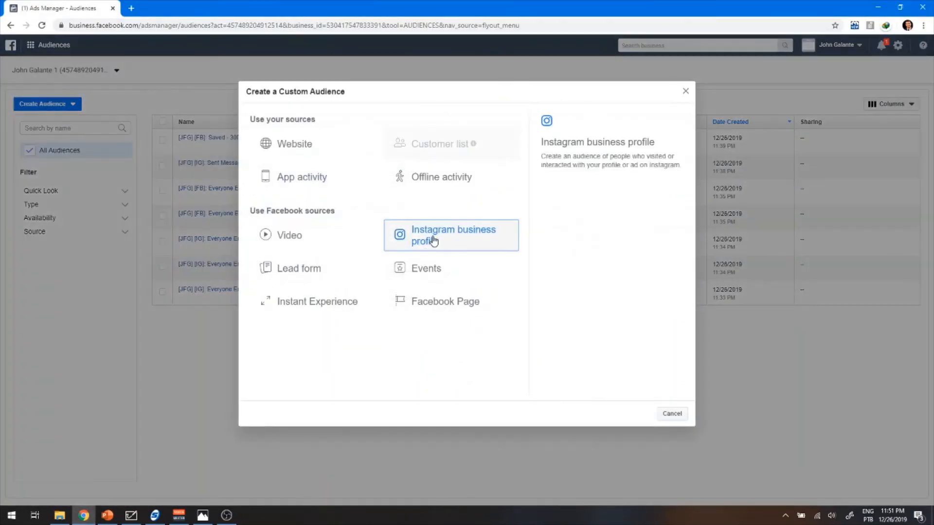
click(433, 239)
click(301, 178)
click(303, 210)
click(345, 202)
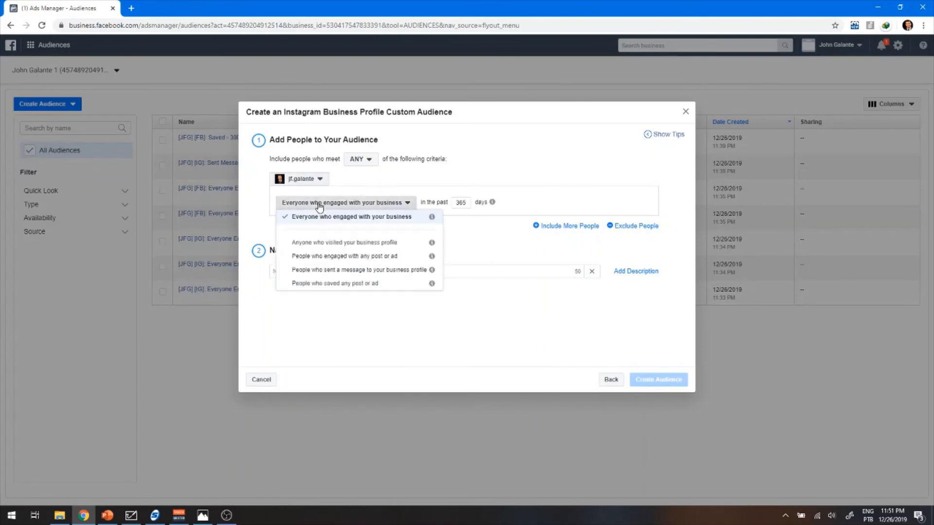
click(650, 142)
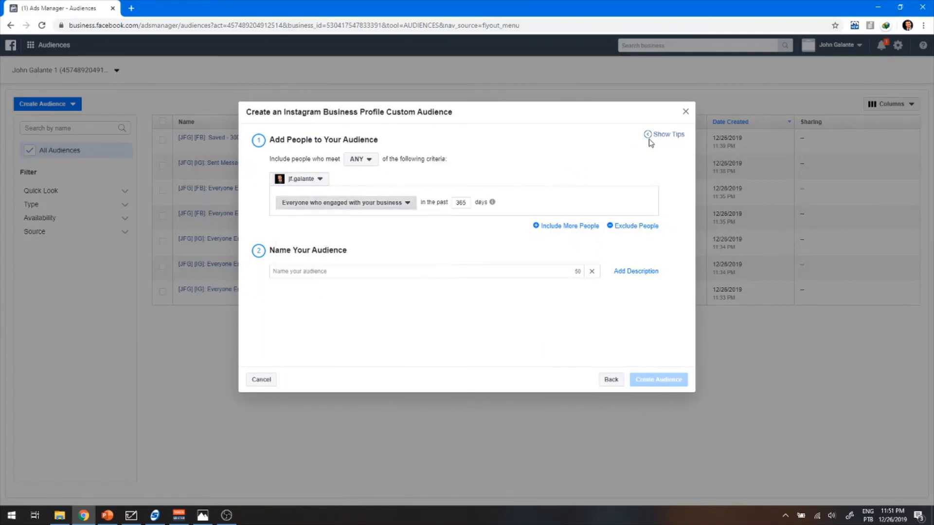
click(685, 111)
- Review the engagement criteria options for a Facebook Page custom audience and return to the audience list without creating one
click(58, 104)
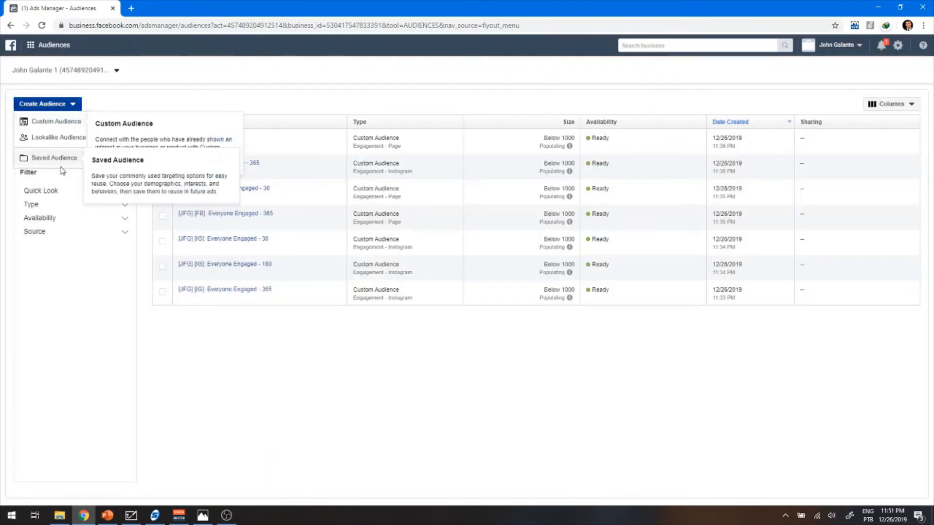
click(57, 121)
click(430, 305)
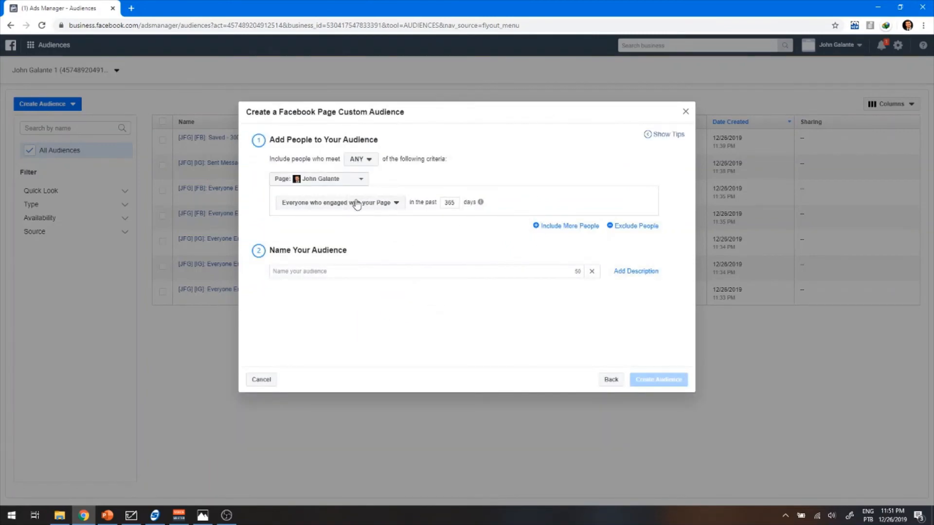
click(354, 202)
click(683, 112)
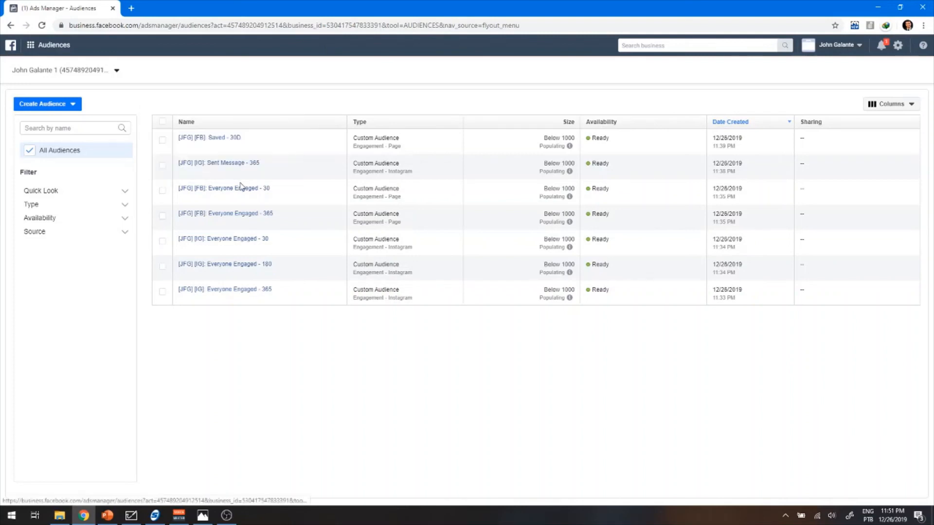
drag(244, 185, 280, 81)
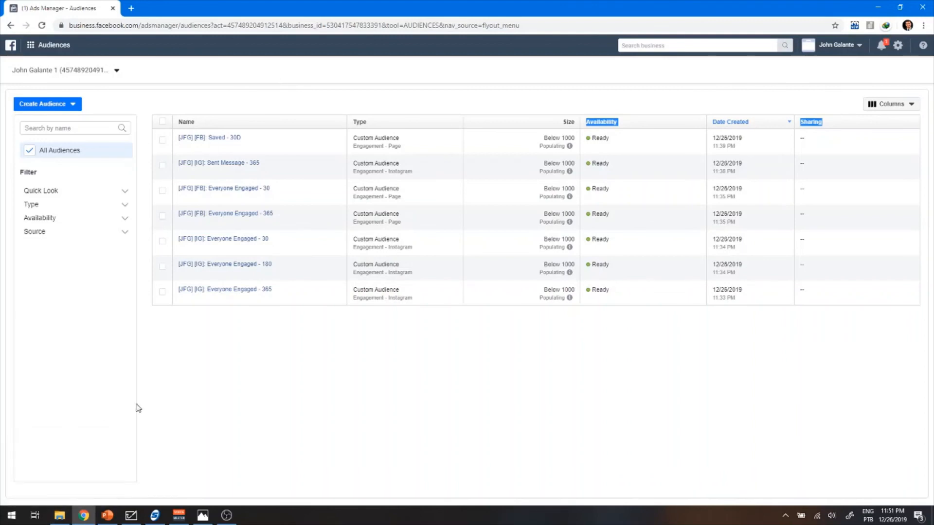
- Switch to the PowerPoint presentation, leave the Save As screen without saving, and deselect the audience naming line on the slide
click(109, 516)
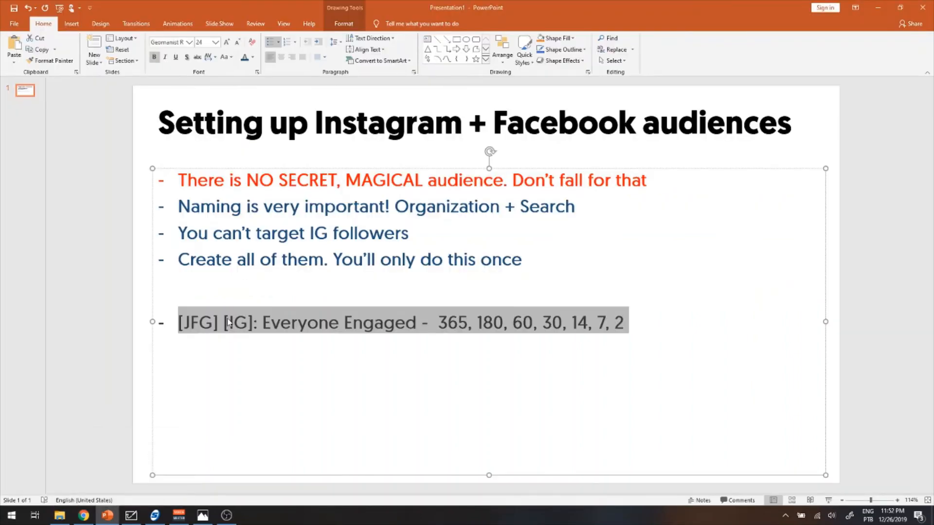
key(ctrl+s)
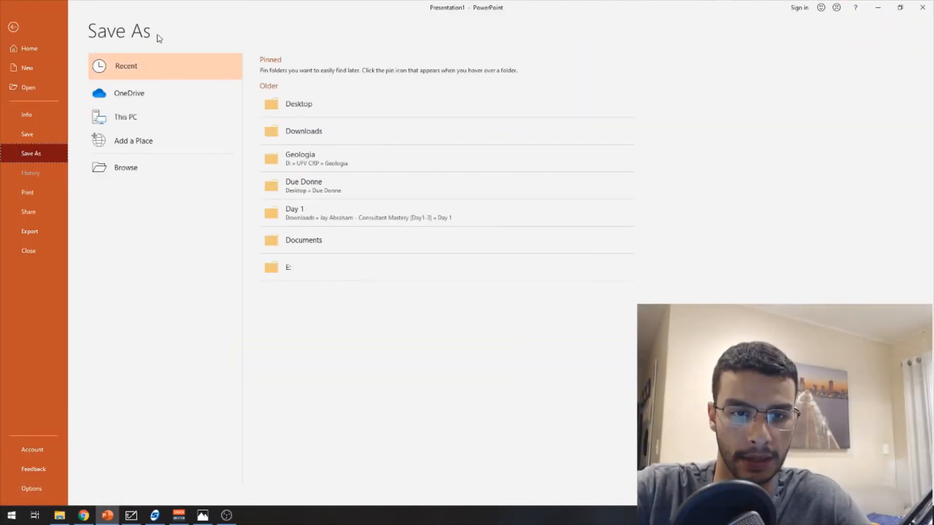
click(13, 27)
click(128, 202)
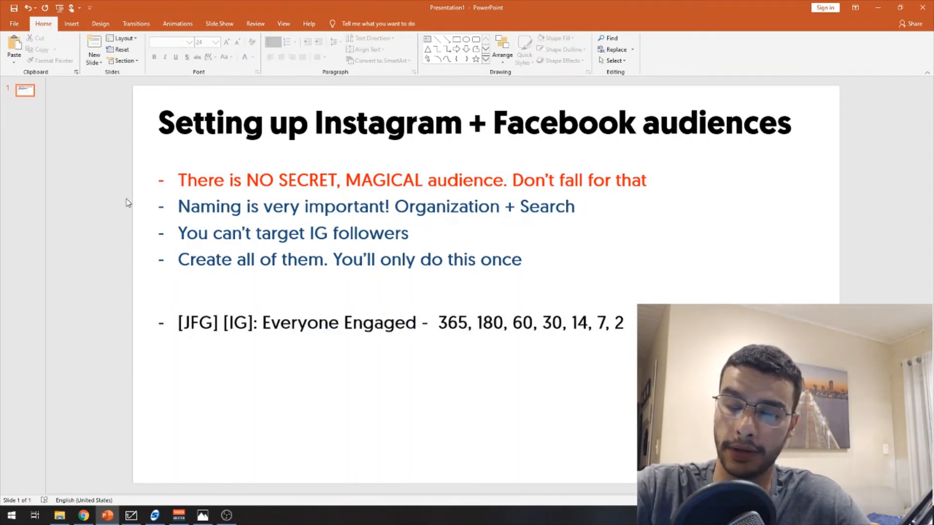
- Lower the display brightness while the summary slide stays open
key(XF86MonBrightnessDown)
key(XF86MonBrightnessDown)
key(XF86MonBrightnessDown)
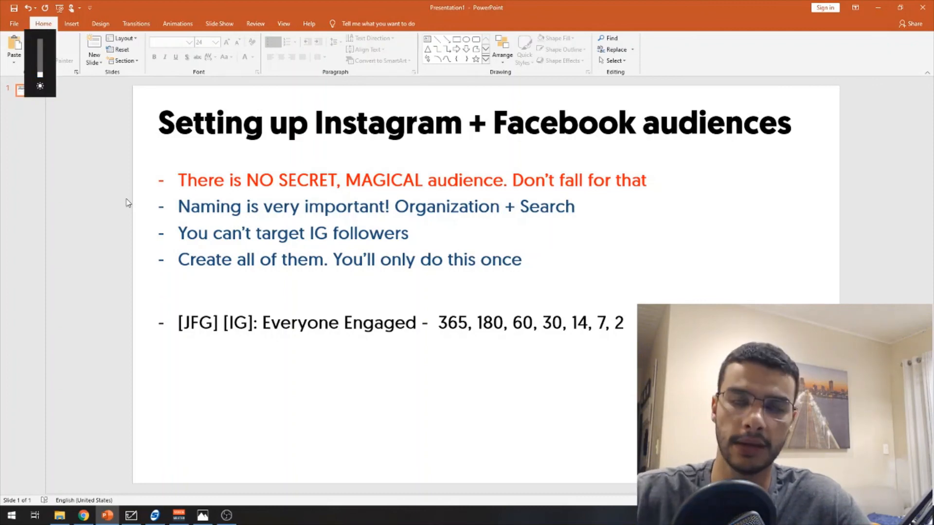